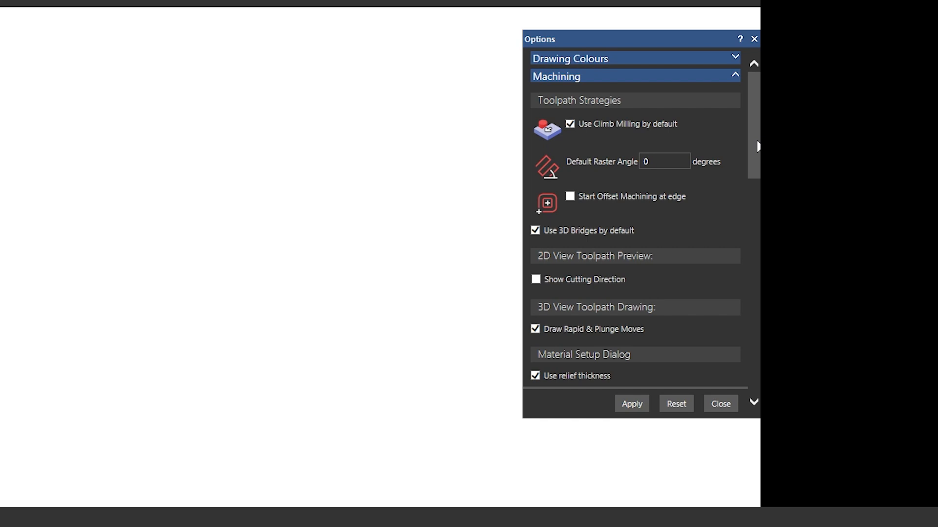
View the auto-recover settings in the program options and close the options.
{"action": "left_click_drag", "start_coordinate": [757, 151], "coordinate": [743, 366]}
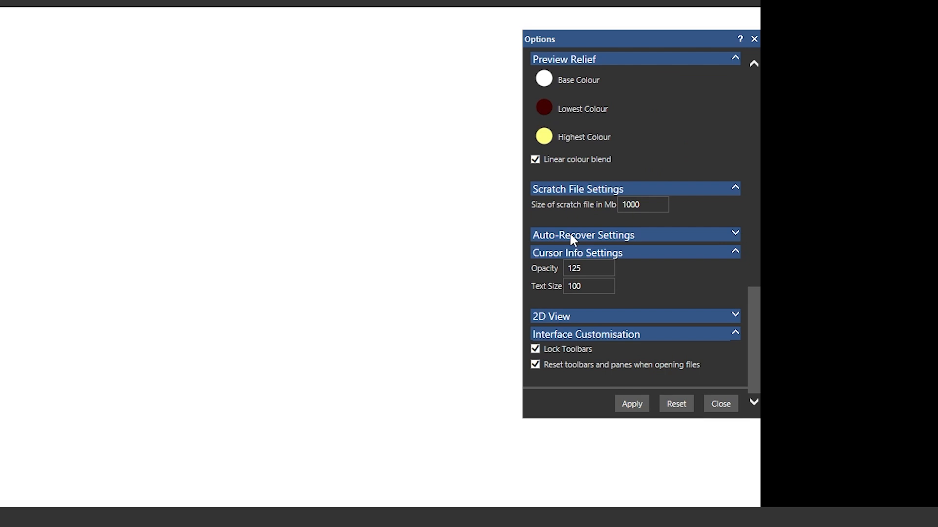
{"action": "left_click", "coordinate": [736, 234]}
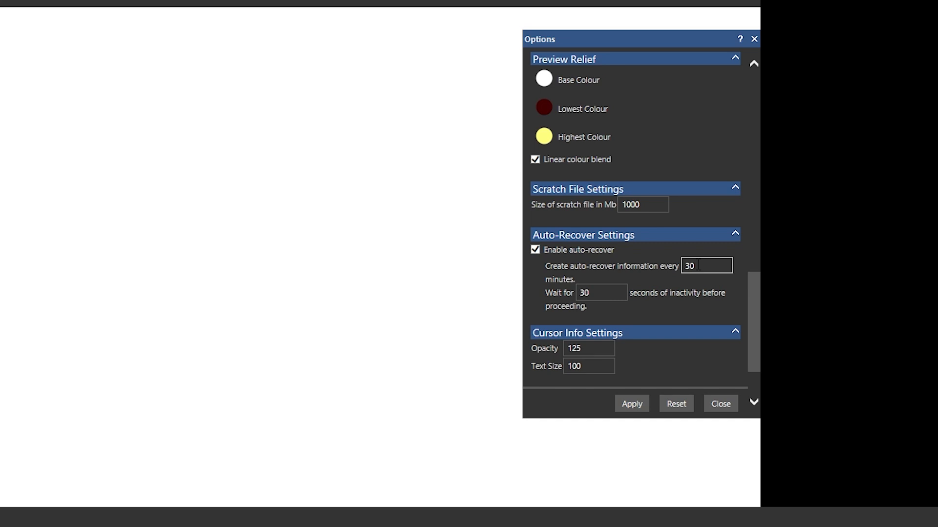
{"action": "left_click", "coordinate": [721, 404]}
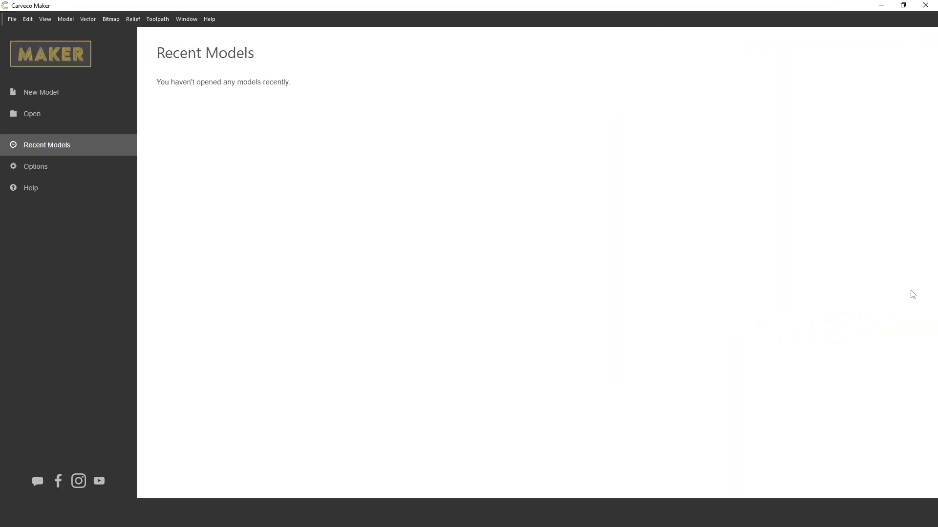
Start a new model in millimetres with a width of 200 mm and a height of 100 mm.
{"action": "left_click", "coordinate": [71, 98]}
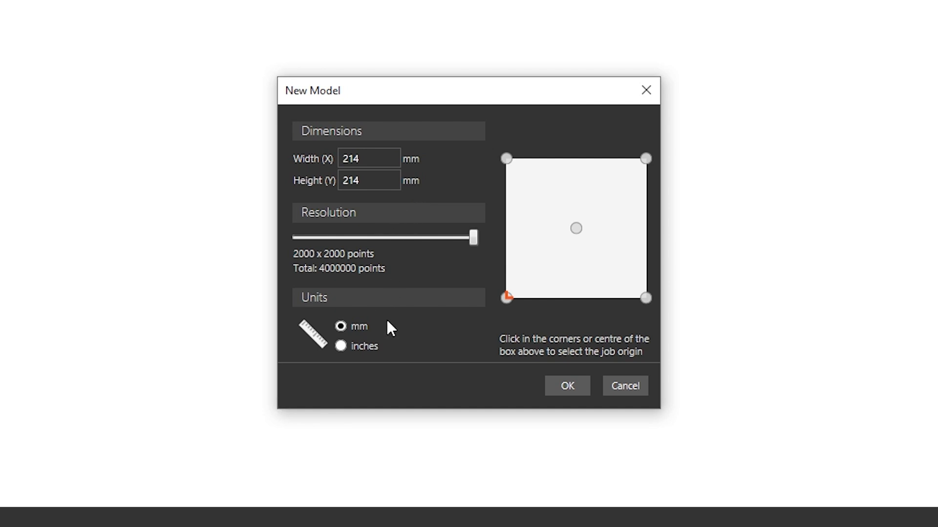
{"action": "left_click", "coordinate": [374, 345]}
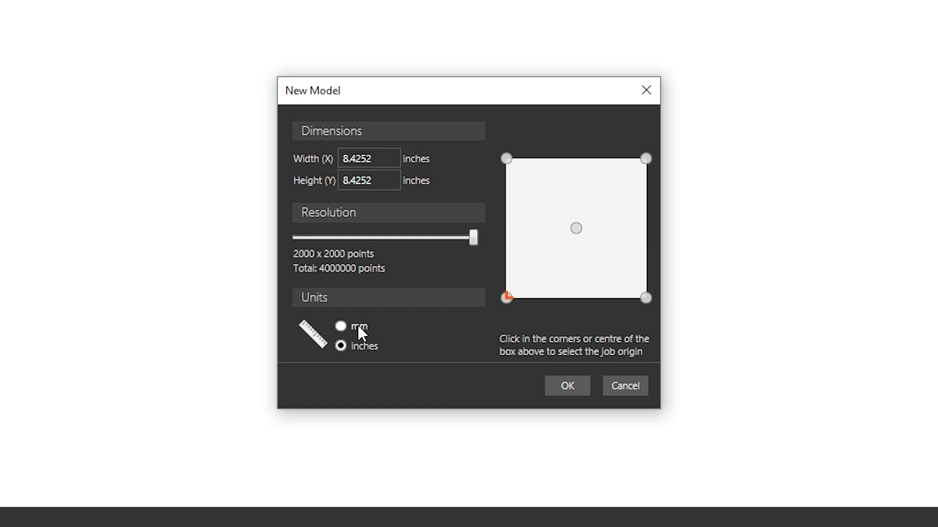
{"action": "left_click", "coordinate": [359, 328]}
{"action": "left_click_drag", "start_coordinate": [364, 160], "coordinate": [315, 166]}
{"action": "type", "text": "200"}
{"action": "key", "text": "Tab"}
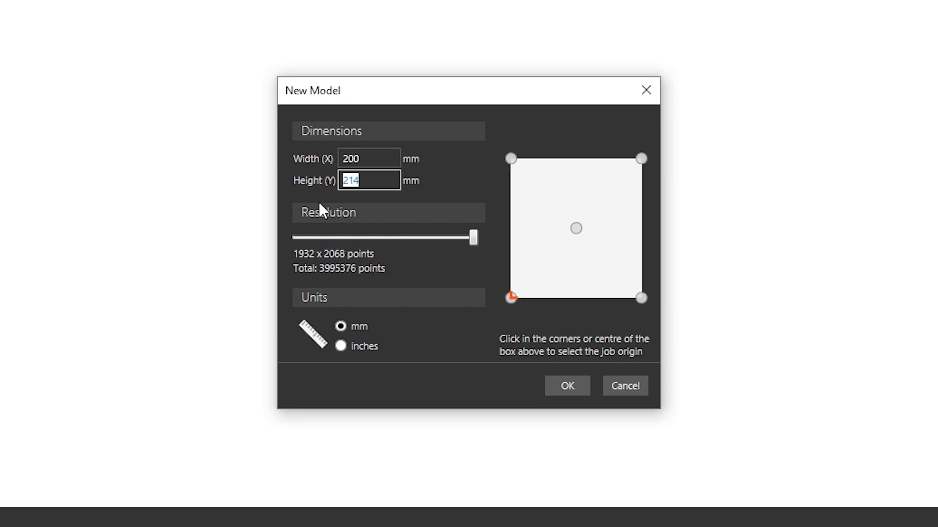
{"action": "type", "text": "100"}
{"action": "key", "text": "Tab"}
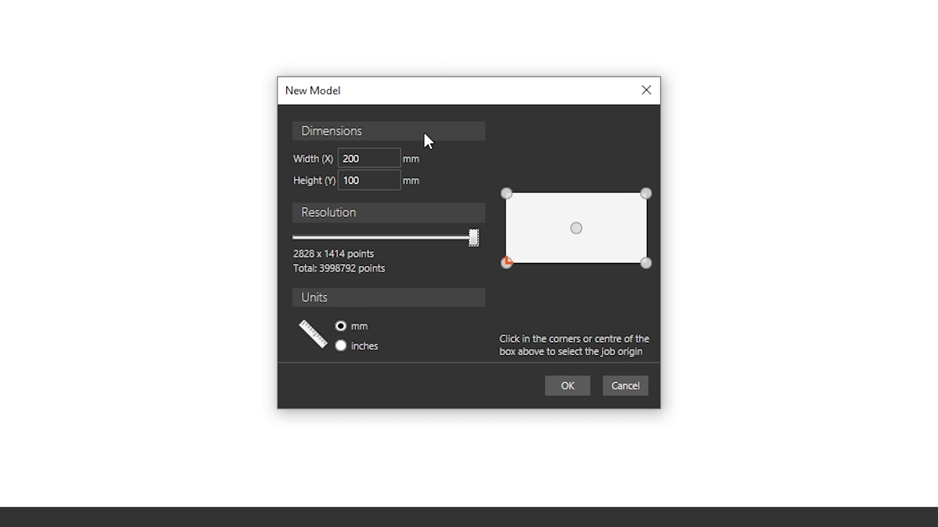
Place the job origin at the model's lower-left corner and create the model.
{"action": "left_click", "coordinate": [463, 178]}
{"action": "left_click", "coordinate": [646, 193]}
{"action": "left_click", "coordinate": [647, 265]}
{"action": "left_click", "coordinate": [578, 230]}
{"action": "left_click", "coordinate": [507, 263]}
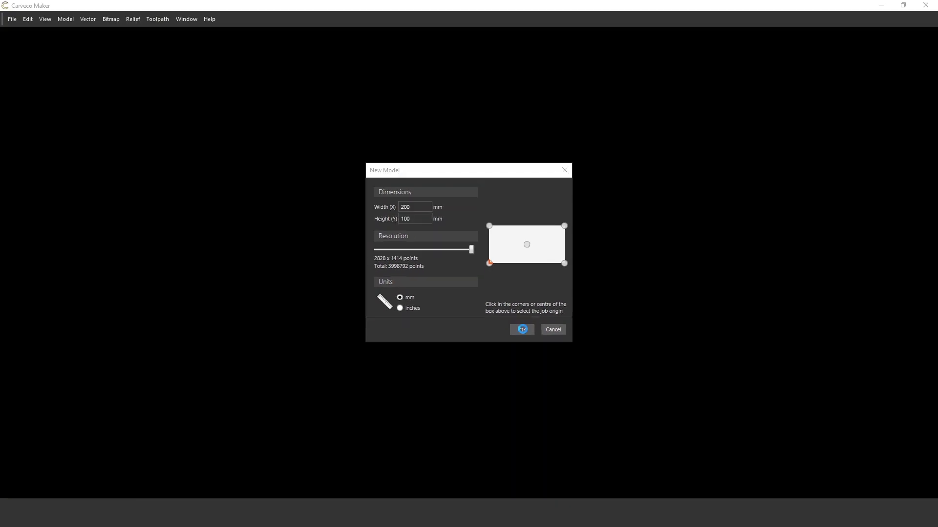
{"action": "left_click", "coordinate": [568, 386]}
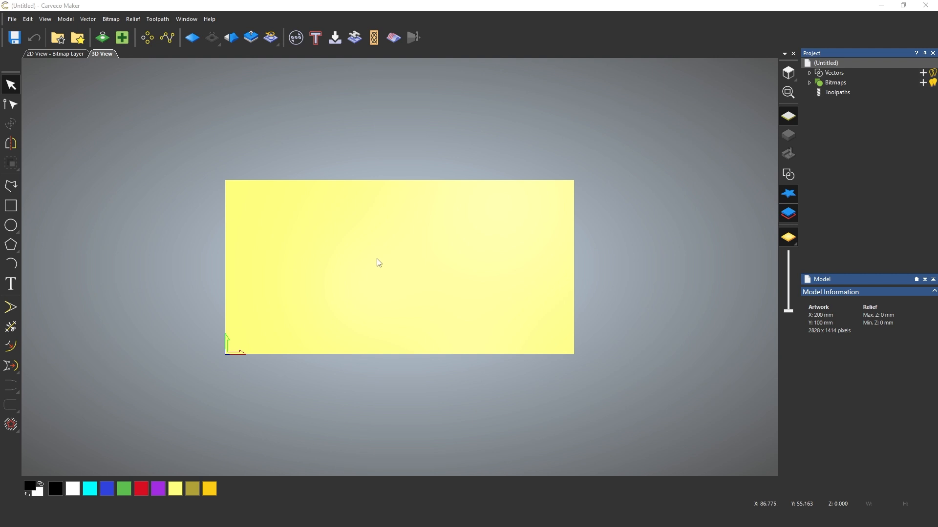
Save the model as "Project 1" in the Tutorial files folder as a Carveco Model (*.art).
{"action": "left_click", "coordinate": [12, 19]}
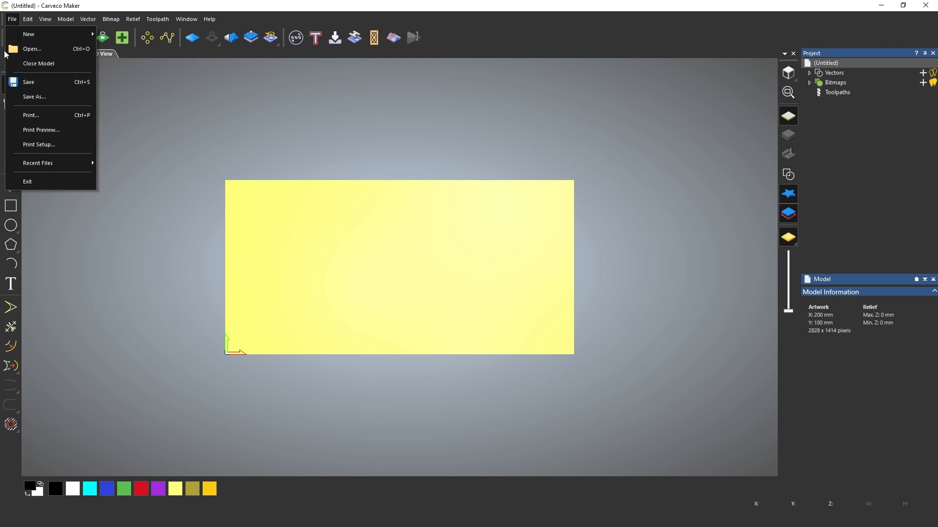
{"action": "left_click", "coordinate": [17, 99]}
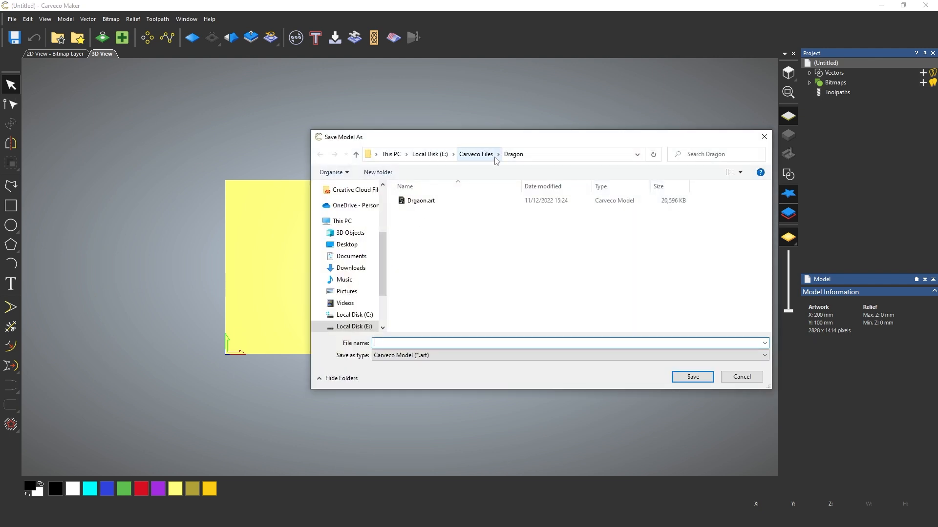
{"action": "left_click", "coordinate": [499, 156]}
{"action": "left_click", "coordinate": [520, 209]}
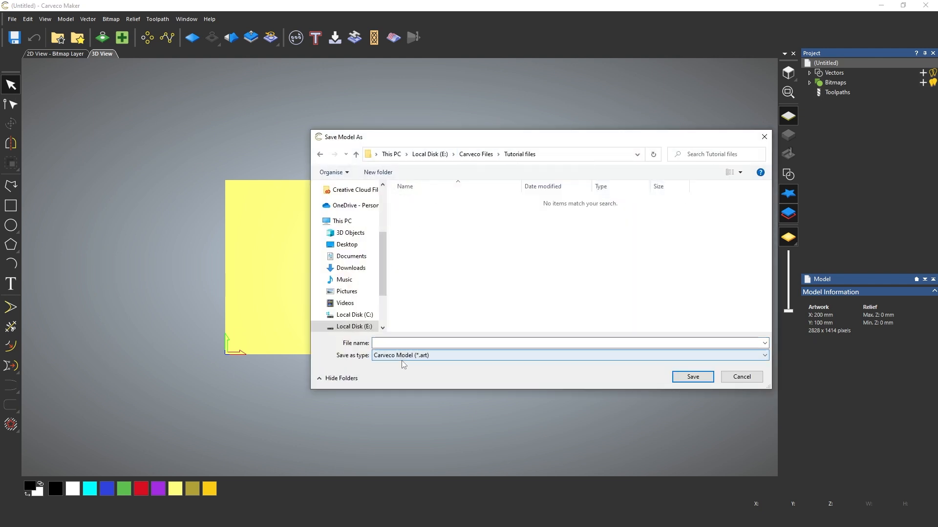
{"action": "left_click", "coordinate": [416, 345]}
{"action": "type", "text": "Project 1"}
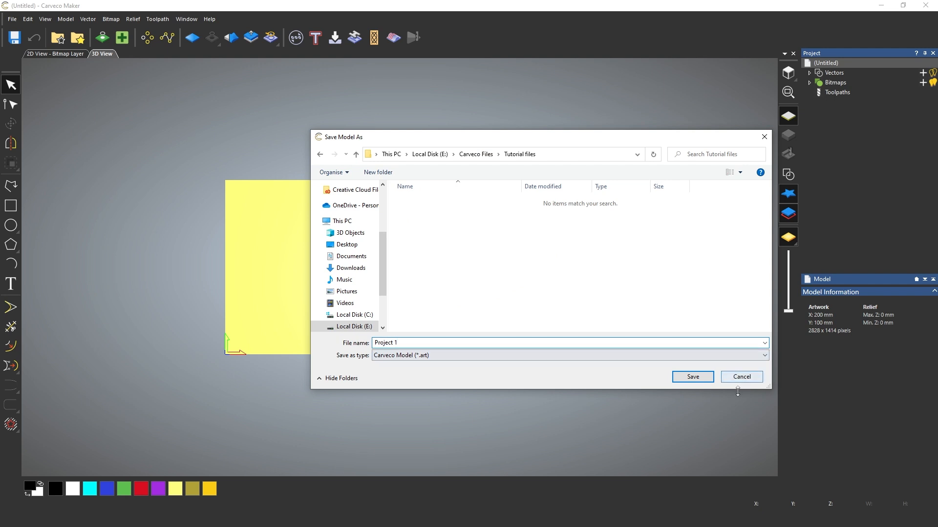
{"action": "left_click", "coordinate": [704, 381]}
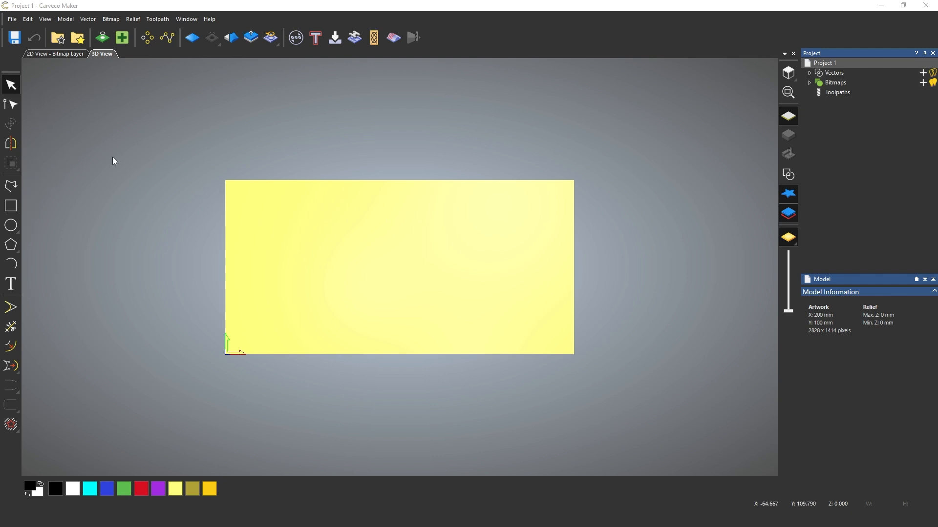
{"action": "left_click", "coordinate": [89, 19]}
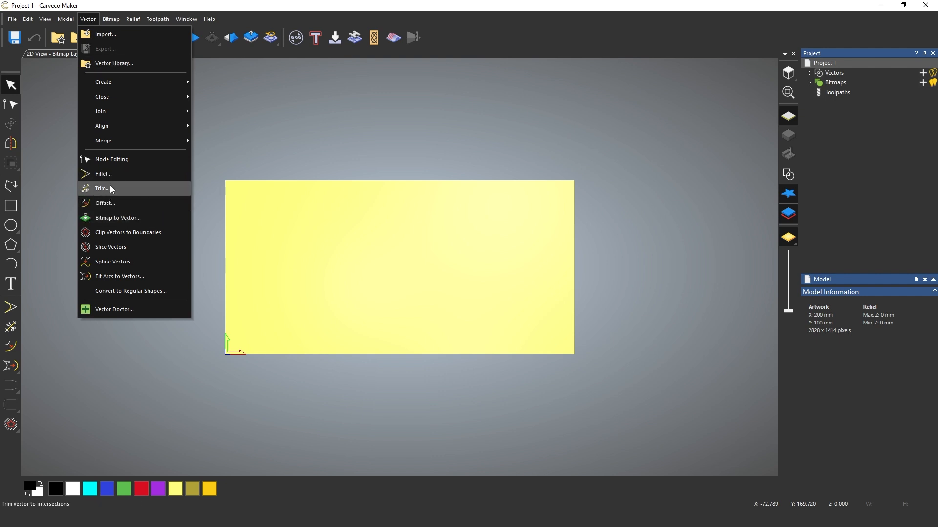
{"action": "mouse_move", "coordinate": [143, 82]}
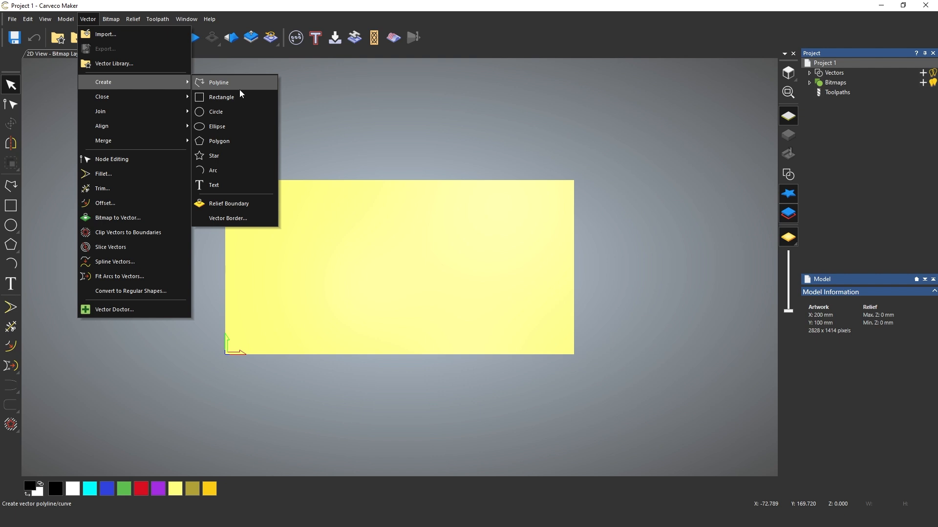
{"action": "left_click", "coordinate": [65, 198]}
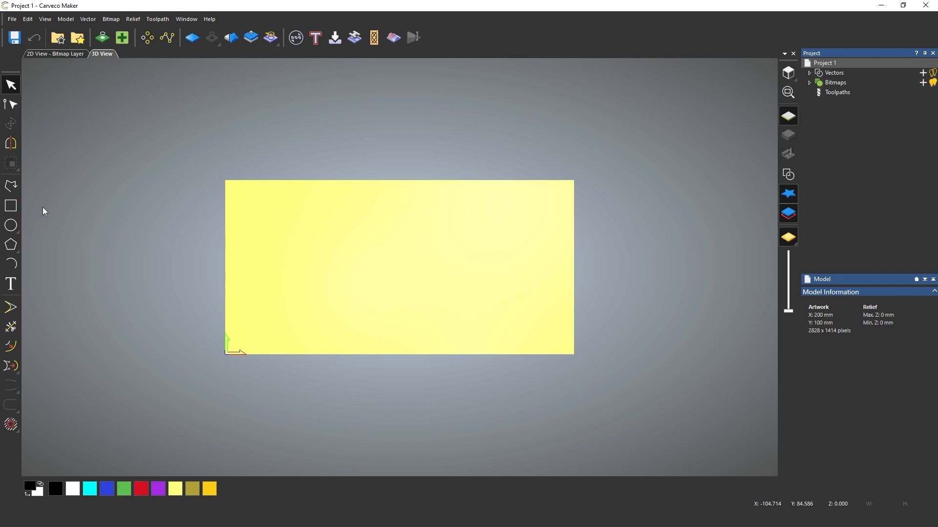
{"action": "left_click", "coordinate": [89, 19]}
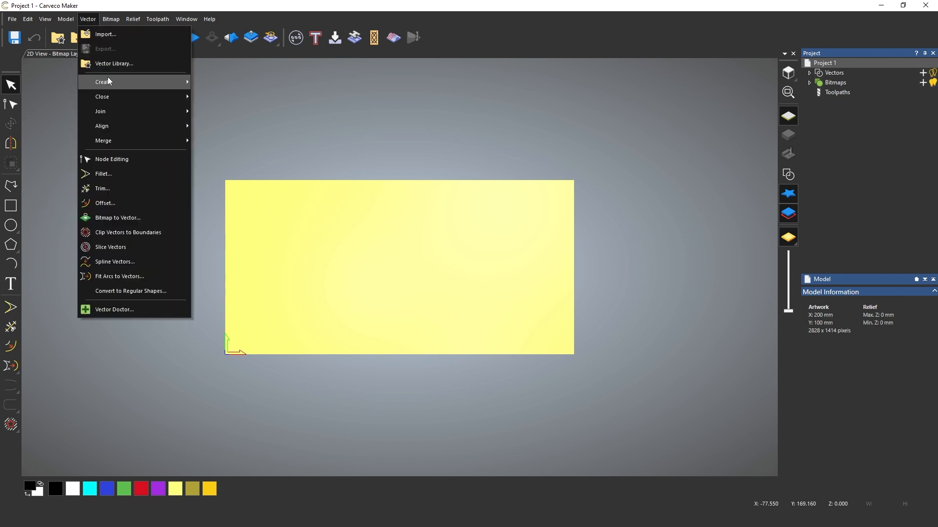
{"action": "mouse_move", "coordinate": [108, 79]}
{"action": "left_click", "coordinate": [52, 77]}
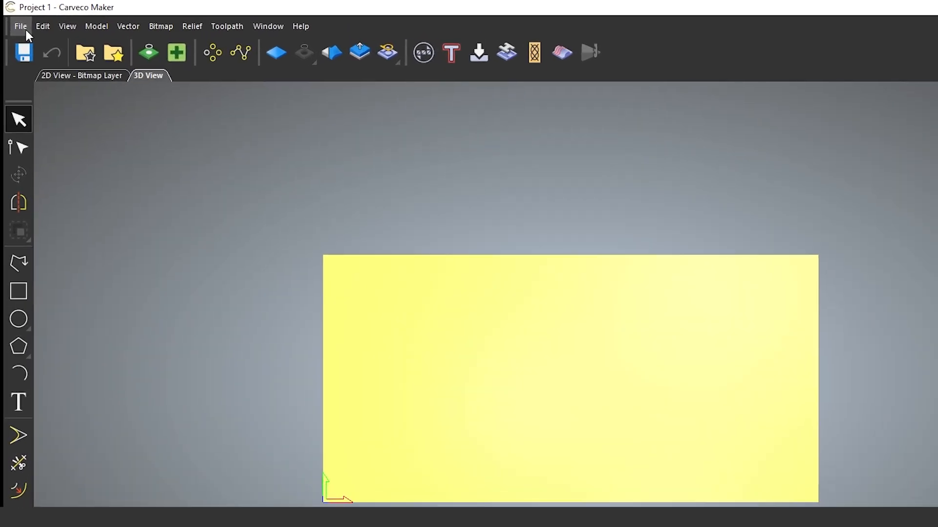
{"action": "left_click", "coordinate": [25, 27]}
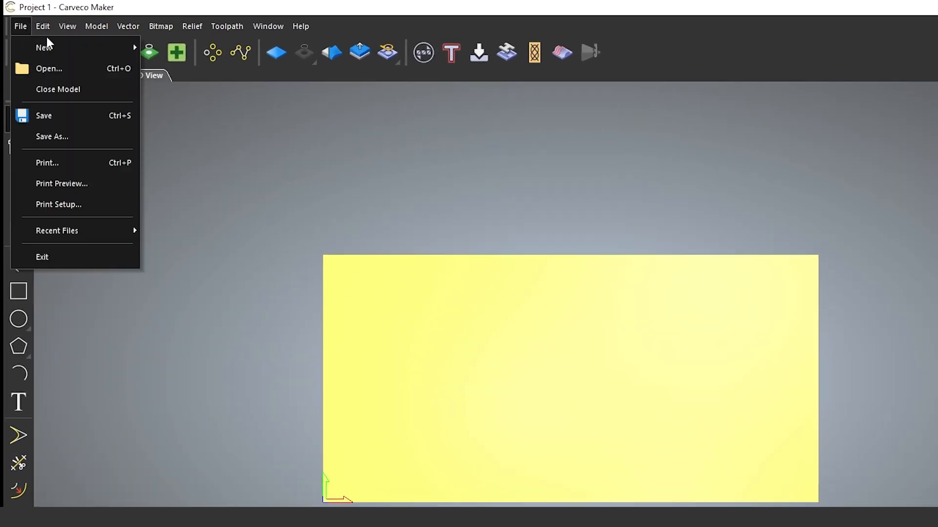
{"action": "mouse_move", "coordinate": [37, 28]}
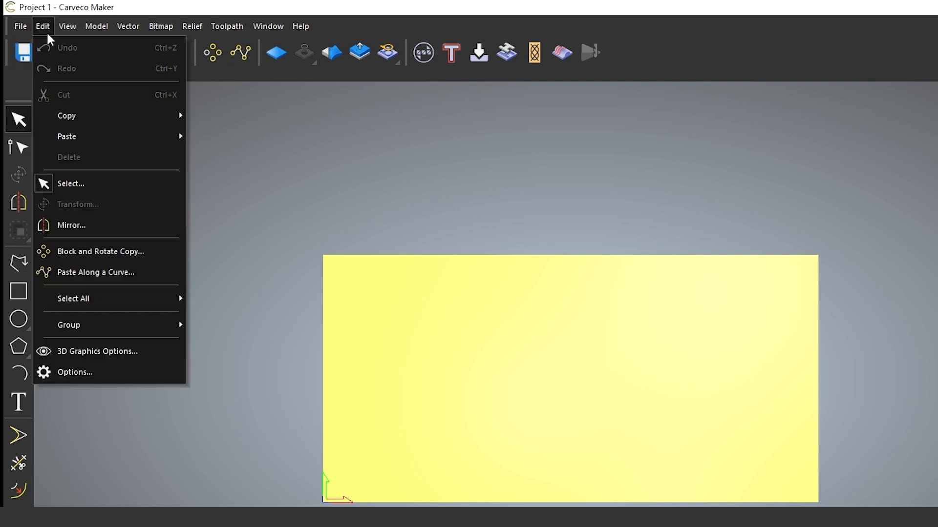
{"action": "mouse_move", "coordinate": [99, 135]}
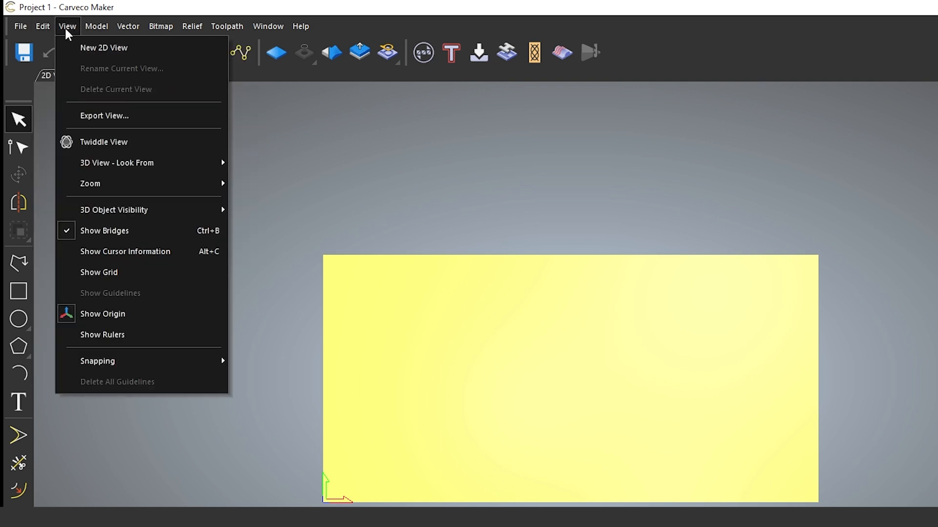
{"action": "mouse_move", "coordinate": [150, 26]}
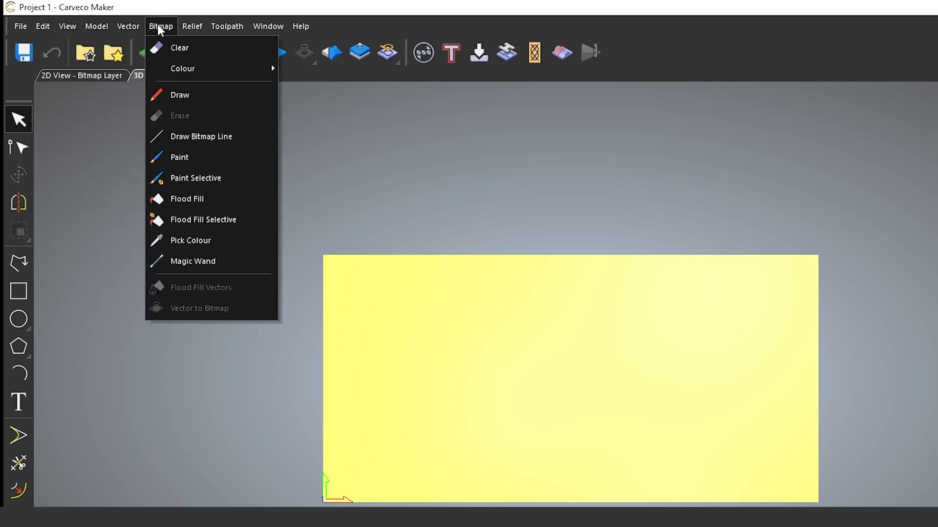
{"action": "mouse_move", "coordinate": [200, 26]}
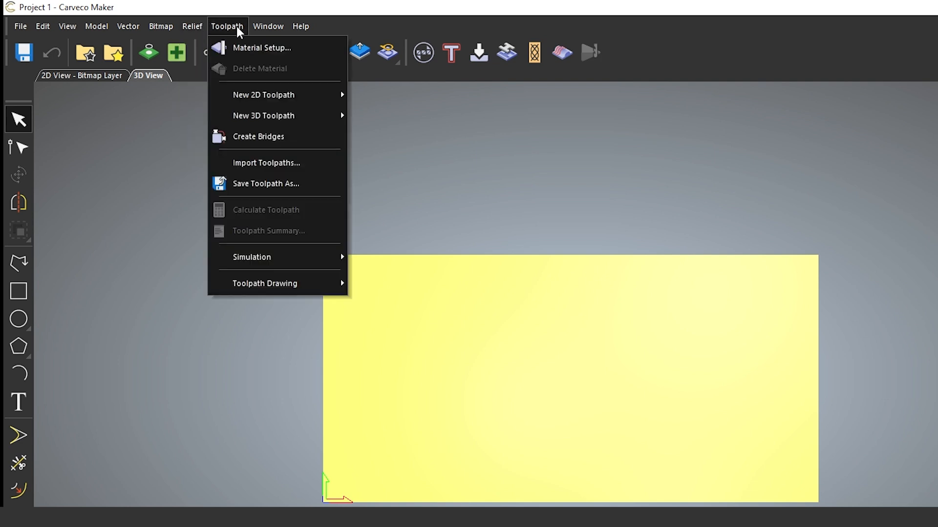
{"action": "left_click", "coordinate": [277, 12]}
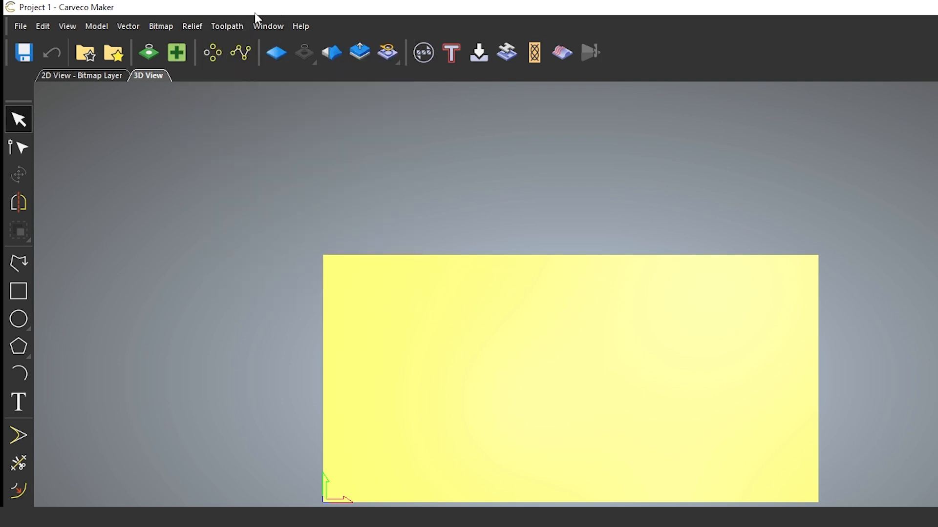
{"action": "left_click", "coordinate": [299, 26]}
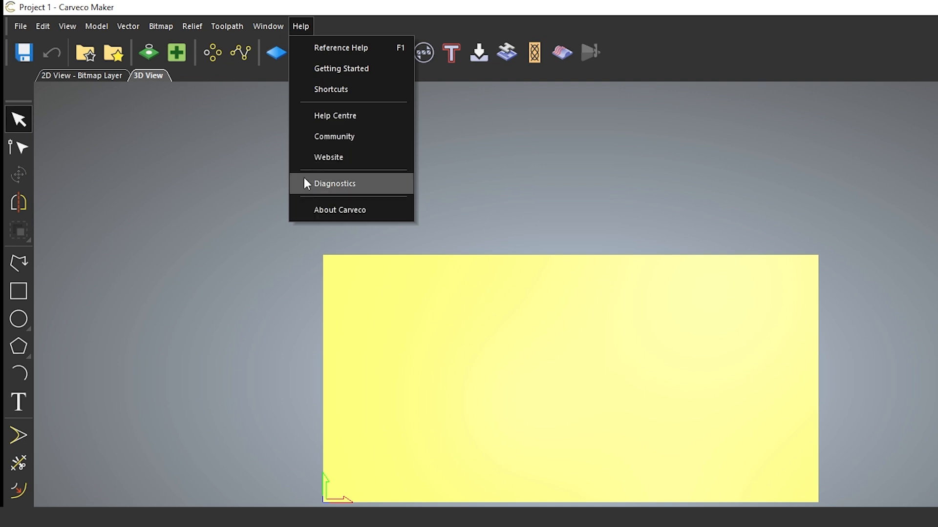
{"action": "left_click", "coordinate": [364, 3]}
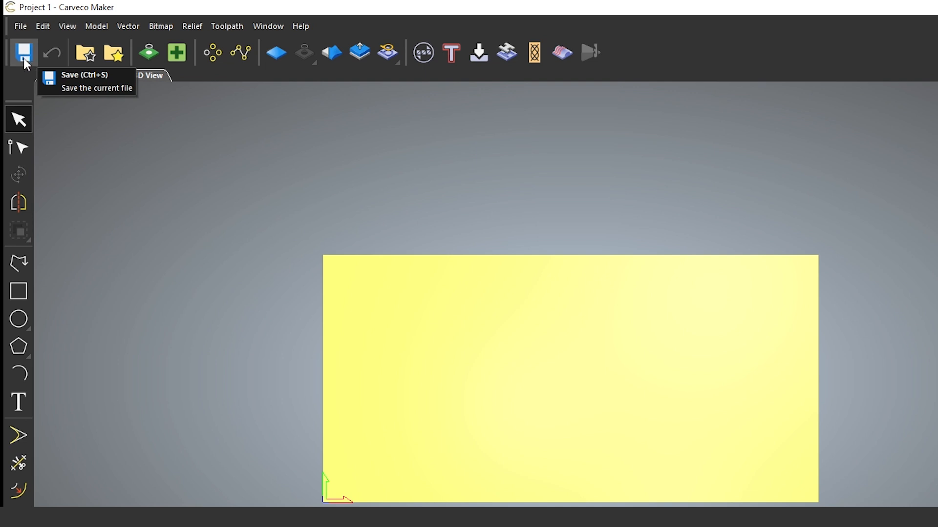
View the Texture Flow reliefs in the Relief Clipart Library and close the library.
{"action": "left_click", "coordinate": [118, 53]}
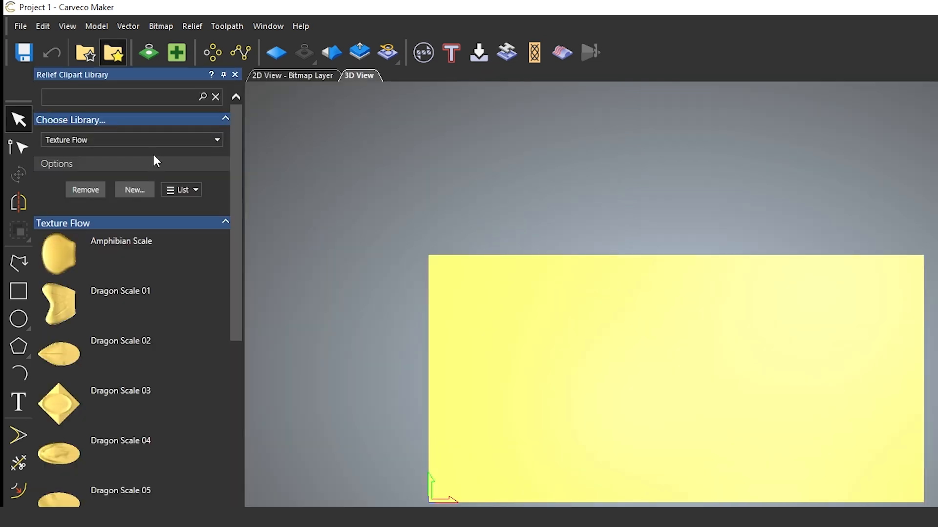
{"action": "mouse_move", "coordinate": [238, 134]}
{"action": "left_mouse_down"}
{"action": "mouse_move", "coordinate": [222, 195]}
{"action": "mouse_move", "coordinate": [233, 128]}
{"action": "left_mouse_up"}
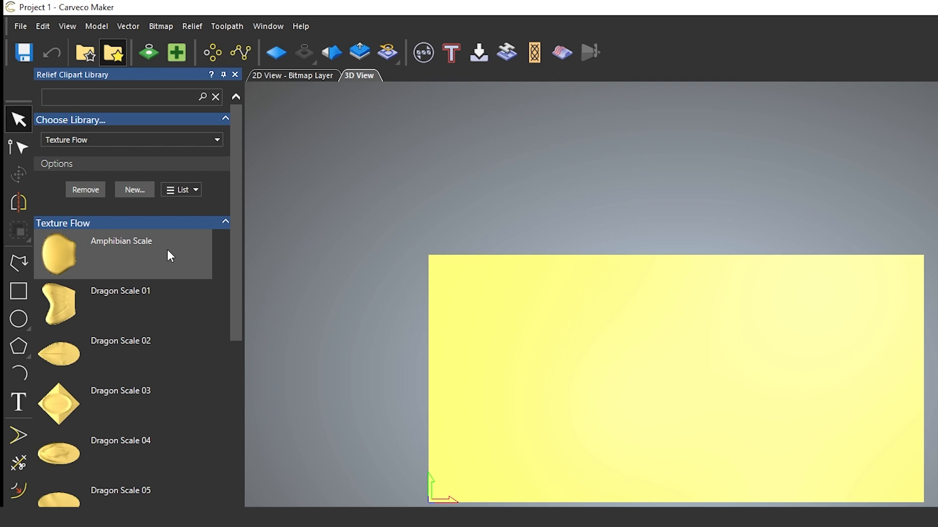
{"action": "left_click", "coordinate": [236, 74]}
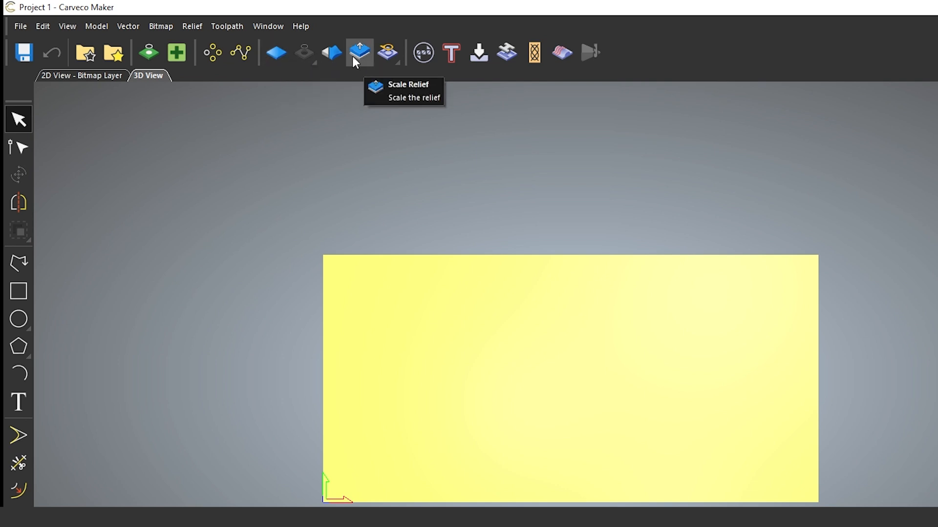
{"action": "left_click", "coordinate": [203, 28]}
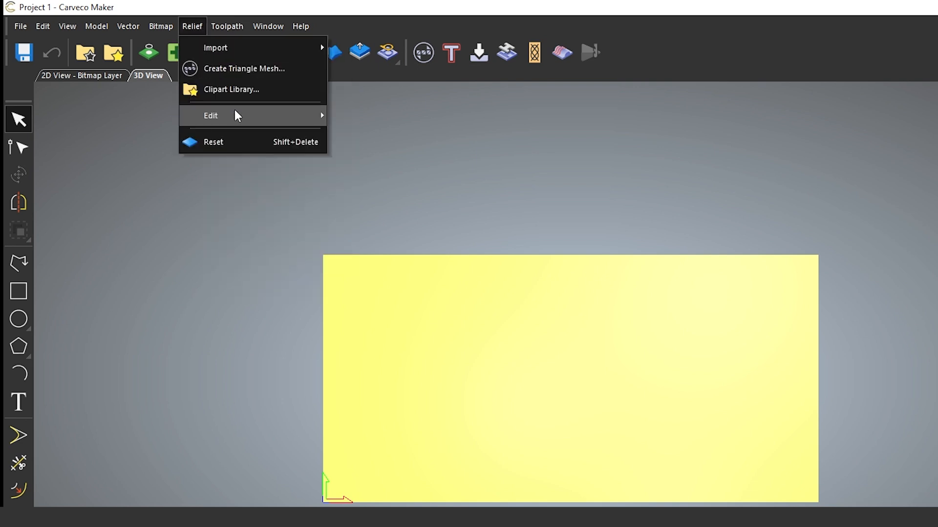
{"action": "mouse_move", "coordinate": [235, 112]}
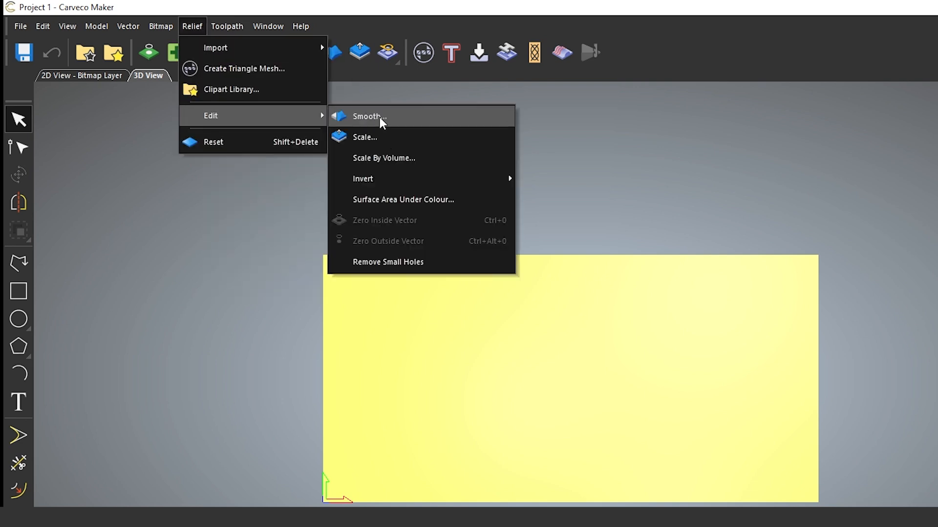
{"action": "left_click", "coordinate": [337, 74]}
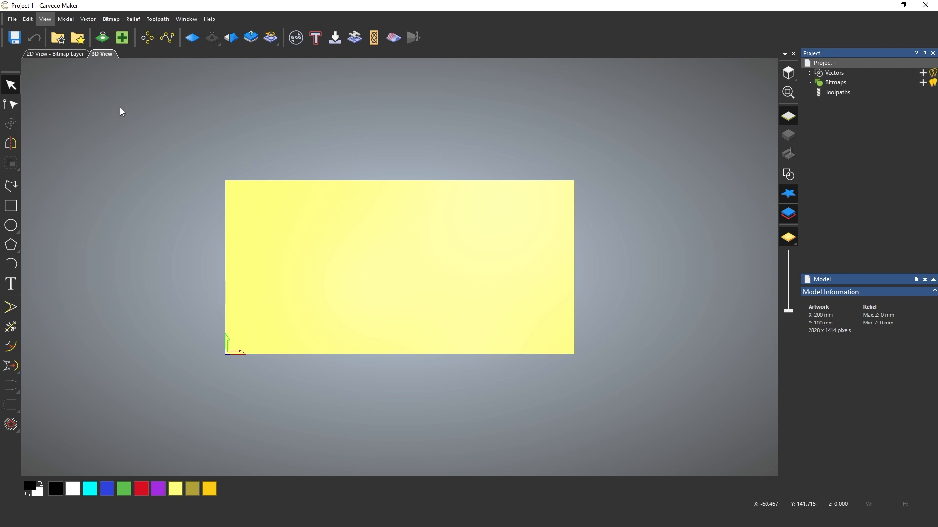
View the model in the 2D bitmap layer view and return to the 3D view.
{"action": "left_click", "coordinate": [78, 55]}
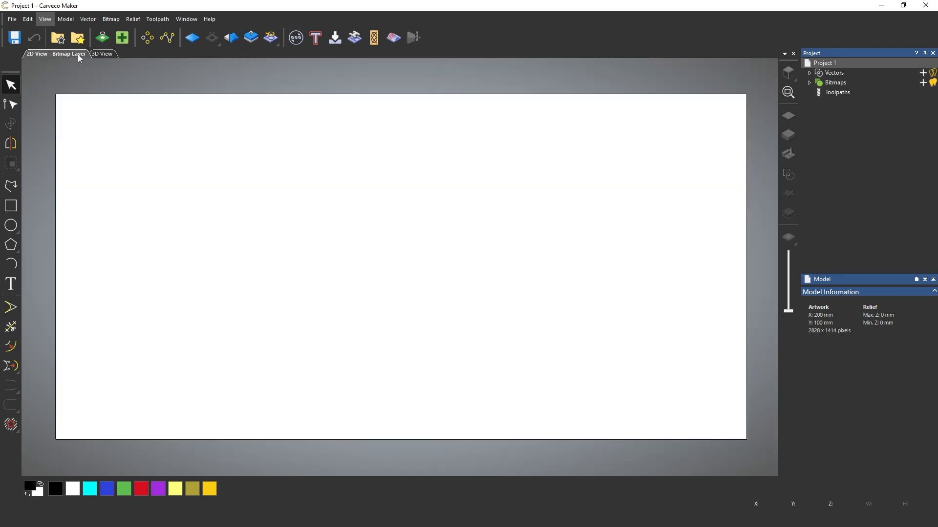
{"action": "left_click", "coordinate": [105, 56]}
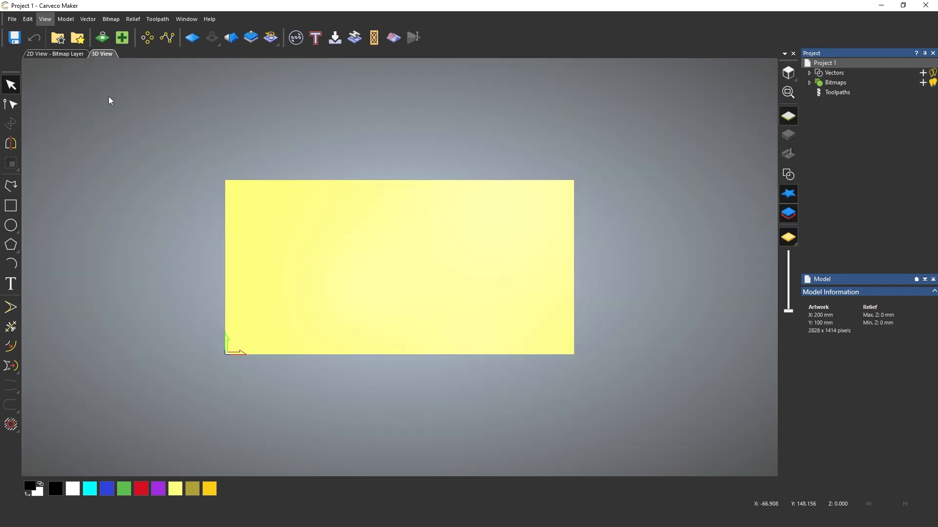
Examine the blank artwork in the 2D bitmap layer view, zooming around its corners and panning it back to the centre.
{"action": "left_click", "coordinate": [73, 54]}
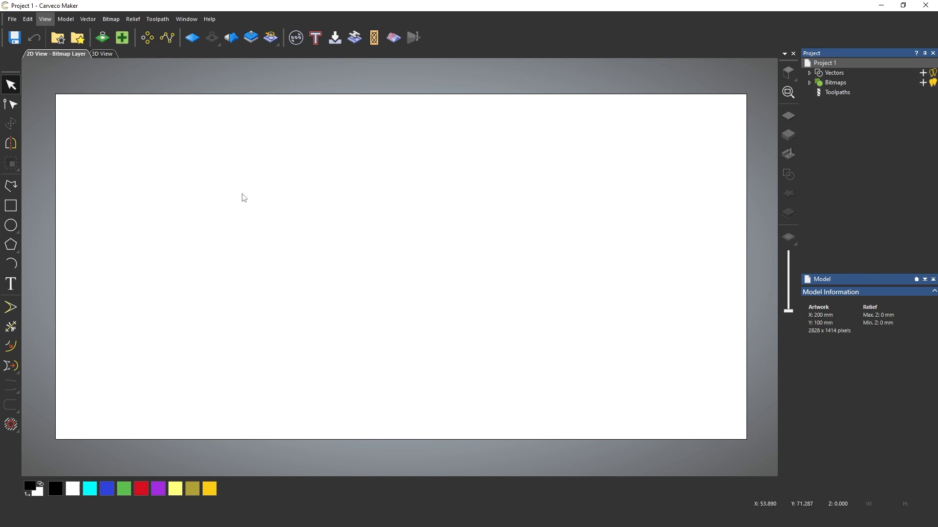
{"action": "scroll", "coordinate": [249, 197], "scroll_direction": "down", "scroll_amount": 2}
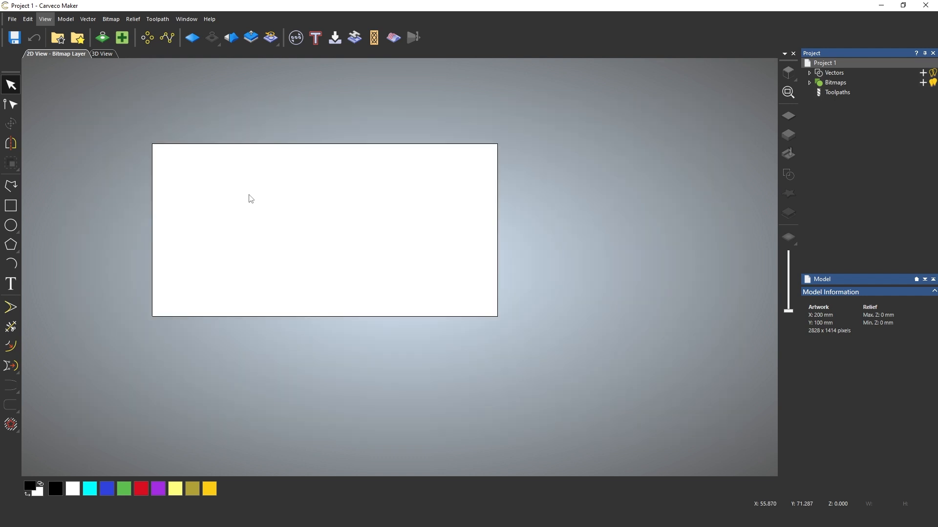
{"action": "scroll", "coordinate": [251, 197], "scroll_direction": "down", "scroll_amount": 2}
{"action": "scroll", "coordinate": [259, 191], "scroll_direction": "up", "scroll_amount": 4}
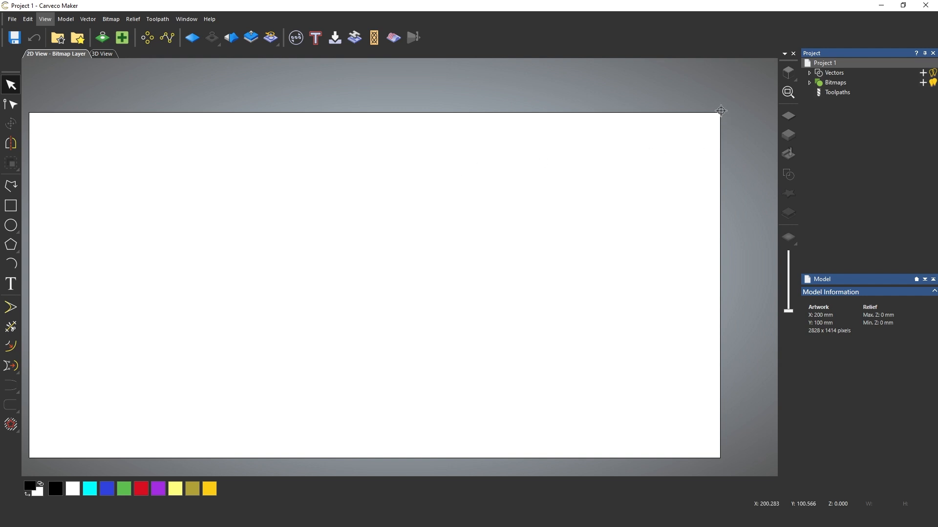
{"action": "scroll", "coordinate": [719, 114], "scroll_direction": "down", "scroll_amount": 4}
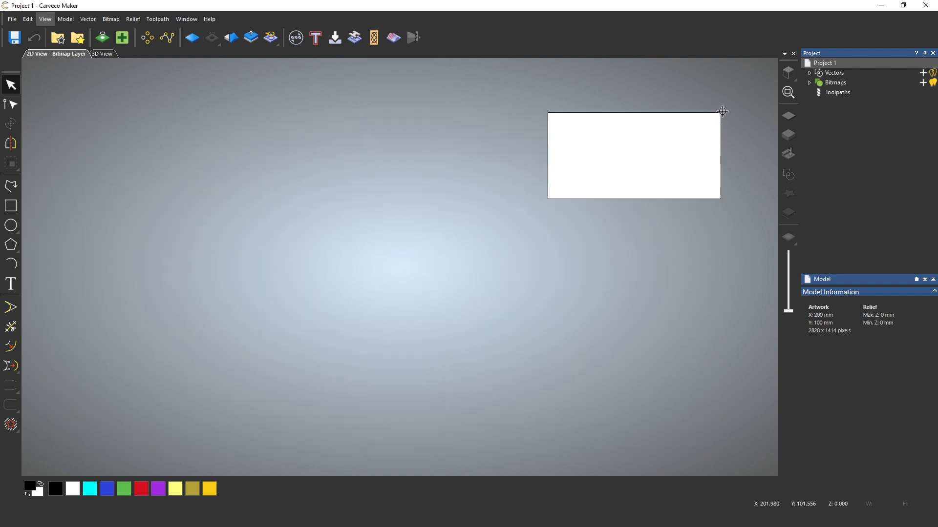
{"action": "scroll", "coordinate": [721, 112], "scroll_direction": "up", "scroll_amount": 5}
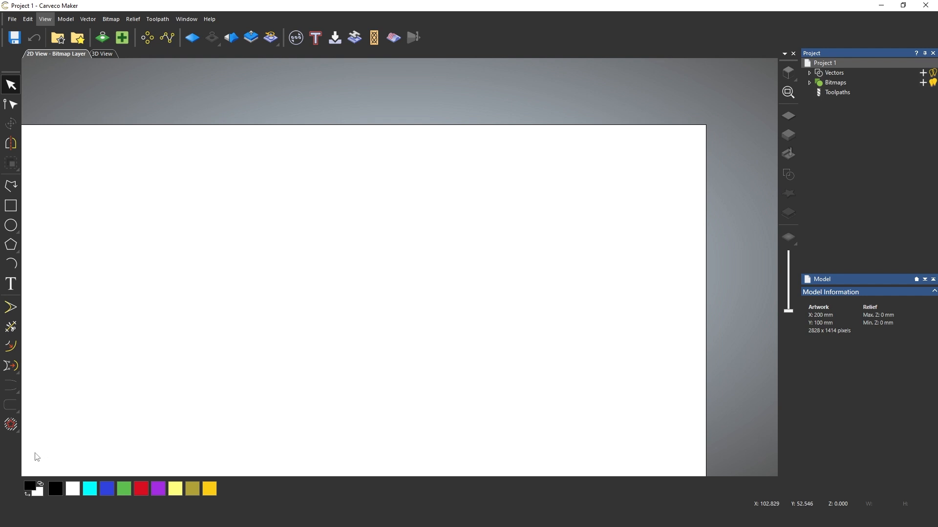
{"action": "scroll", "coordinate": [36, 457], "scroll_direction": "down", "scroll_amount": 4}
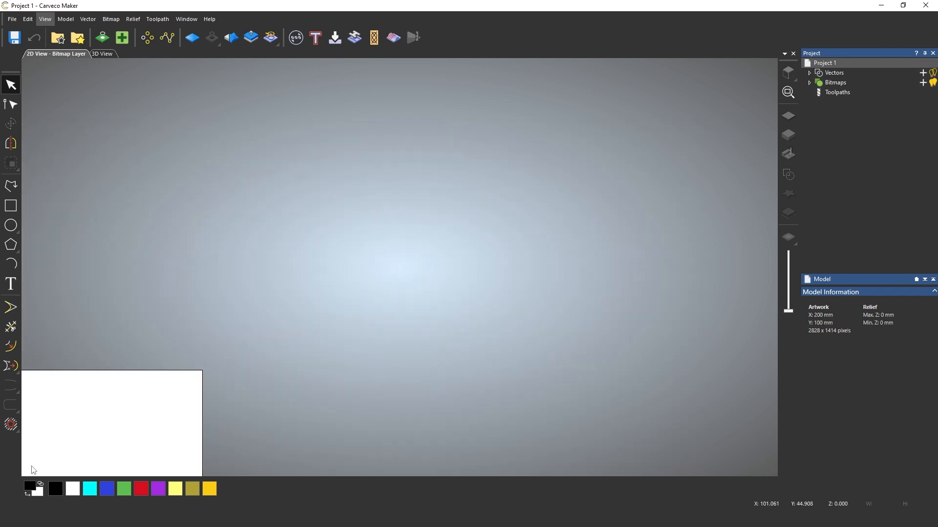
{"action": "scroll", "coordinate": [31, 469], "scroll_direction": "up", "scroll_amount": 4}
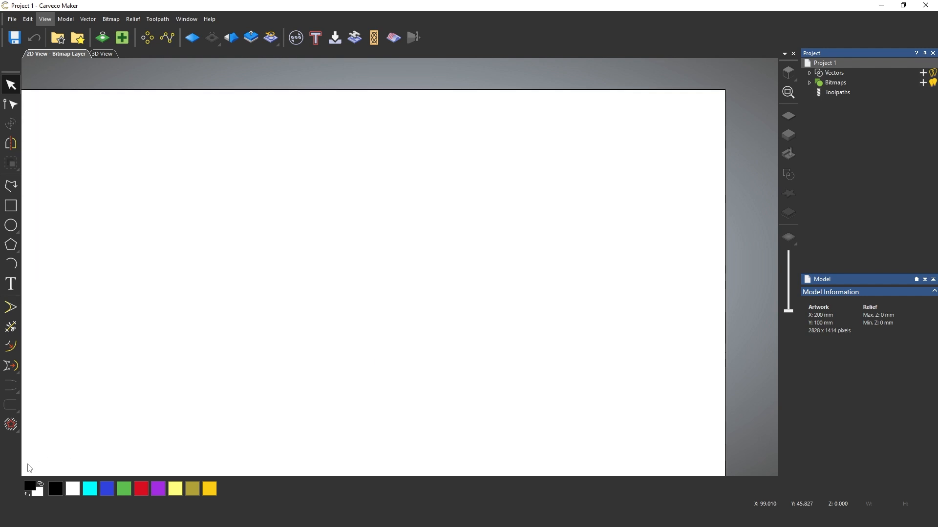
{"action": "scroll", "coordinate": [676, 128], "scroll_direction": "down", "scroll_amount": 3}
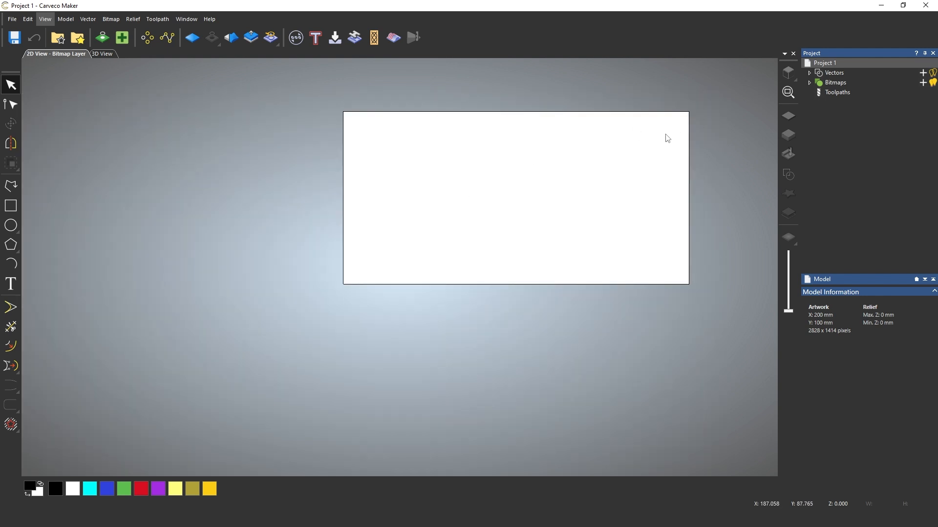
{"action": "scroll", "coordinate": [494, 199], "scroll_direction": "up", "scroll_amount": 3}
{"action": "scroll", "coordinate": [469, 193], "scroll_direction": "down", "scroll_amount": 3}
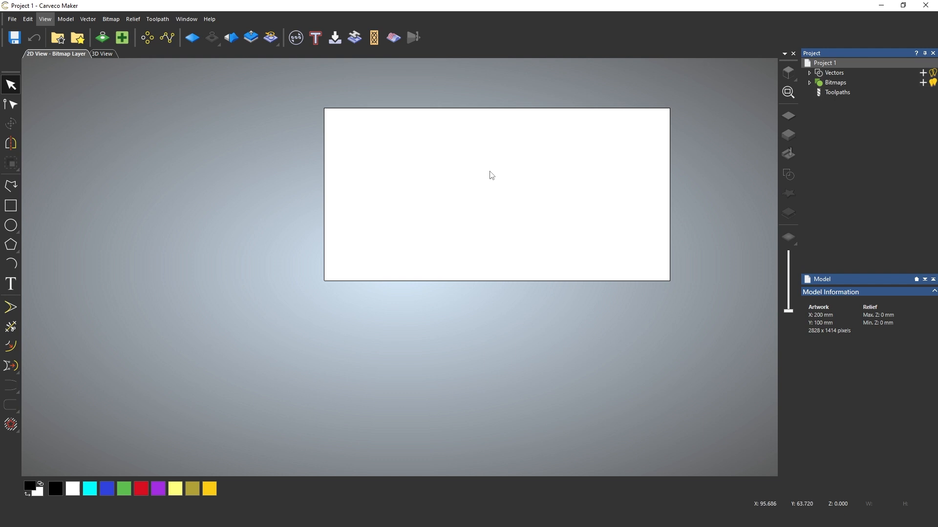
{"action": "middle_click_drag", "start_coordinate": [494, 175], "coordinate": [409, 249]}
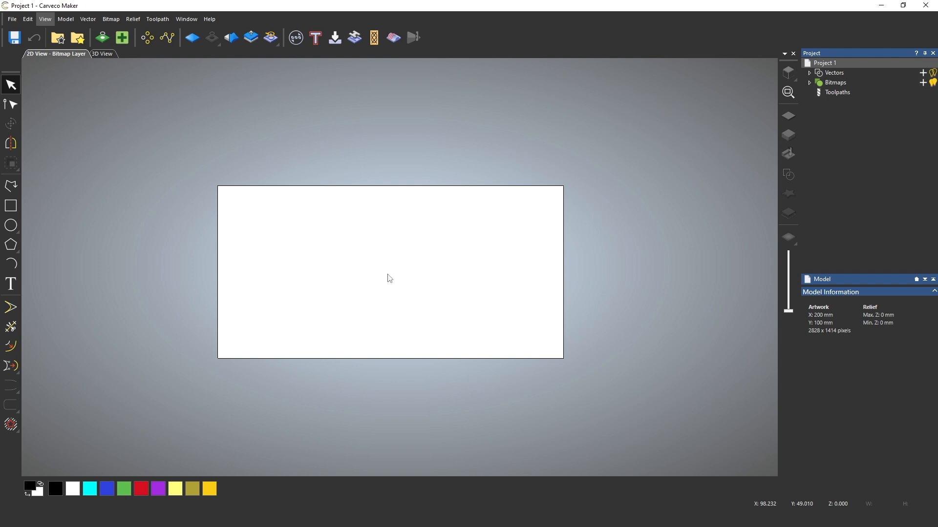
{"action": "scroll", "coordinate": [383, 272], "scroll_direction": "up", "scroll_amount": 2}
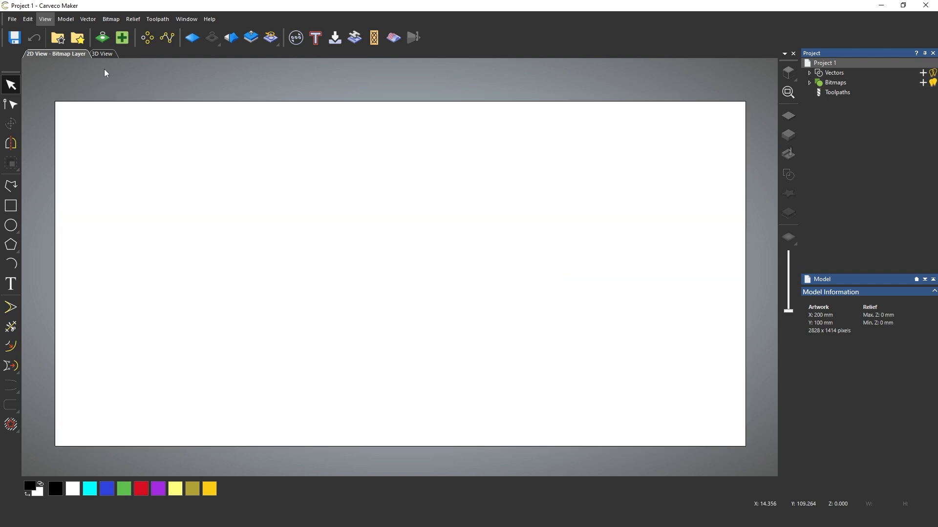
Examine the model in the 3D view by panning, tilting and zooming it, restoring the full top view.
{"action": "left_click", "coordinate": [102, 54]}
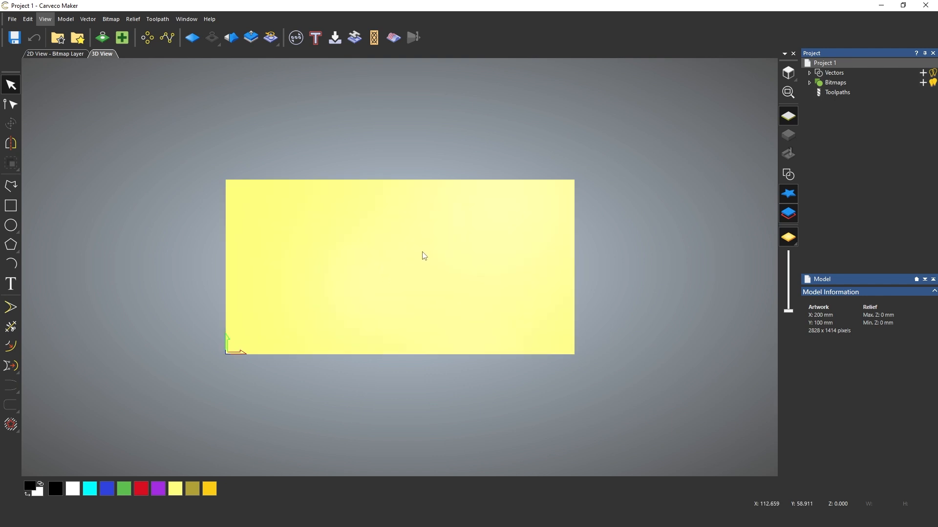
{"action": "mouse_move", "coordinate": [387, 259]}
{"action": "middle_mouse_down"}
{"action": "mouse_move", "coordinate": [444, 243]}
{"action": "mouse_move", "coordinate": [343, 292]}
{"action": "mouse_move", "coordinate": [375, 265]}
{"action": "middle_mouse_up"}
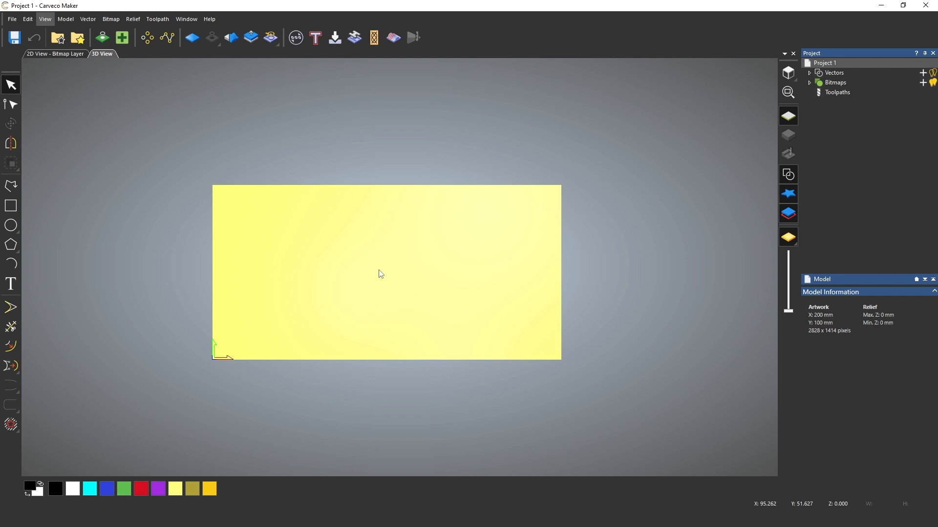
{"action": "mouse_move", "coordinate": [381, 274]}
{"action": "left_mouse_down"}
{"action": "mouse_move", "coordinate": [393, 235]}
{"action": "mouse_move", "coordinate": [387, 199]}
{"action": "mouse_move", "coordinate": [342, 184]}
{"action": "mouse_move", "coordinate": [297, 245]}
{"action": "mouse_move", "coordinate": [297, 322]}
{"action": "mouse_move", "coordinate": [266, 180]}
{"action": "mouse_move", "coordinate": [289, 117]}
{"action": "mouse_move", "coordinate": [291, 190]}
{"action": "mouse_move", "coordinate": [288, 118]}
{"action": "mouse_move", "coordinate": [301, 83]}
{"action": "mouse_move", "coordinate": [316, 114]}
{"action": "left_mouse_up"}
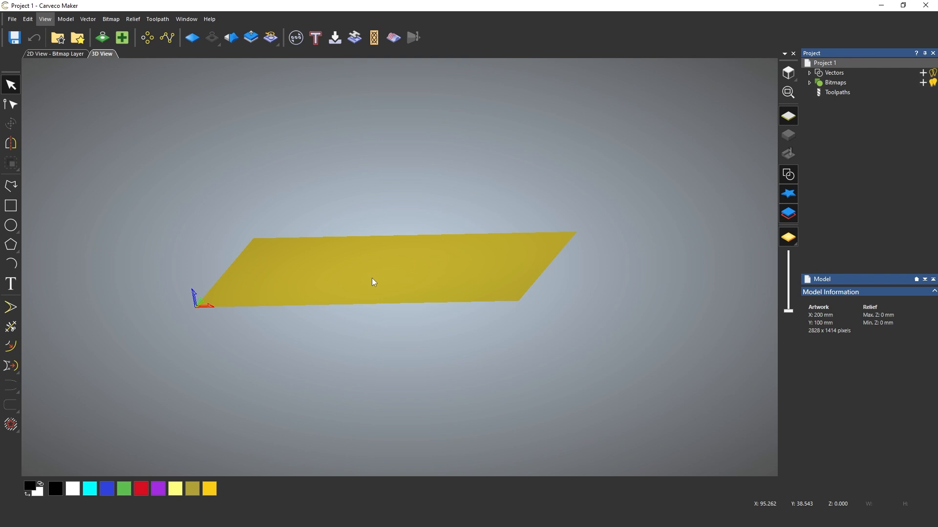
{"action": "left_click", "coordinate": [789, 73]}
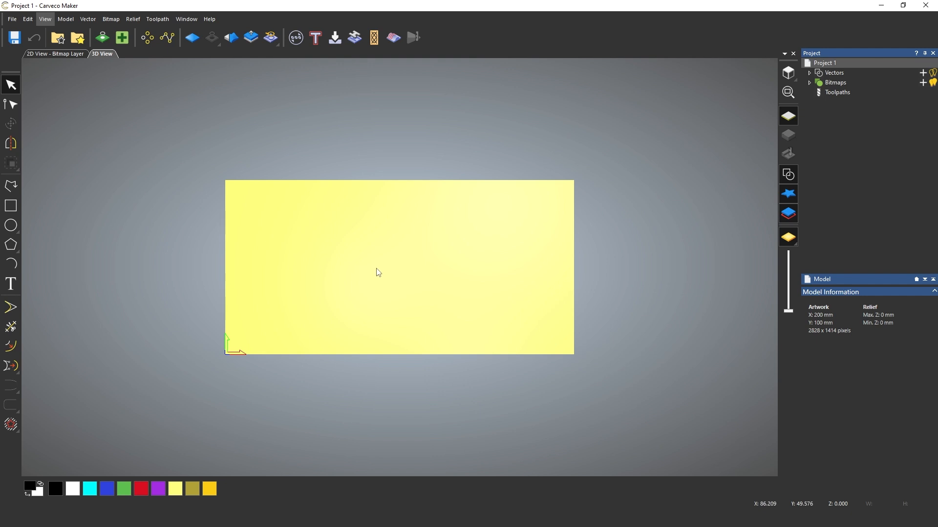
{"action": "scroll", "coordinate": [377, 272], "scroll_direction": "up", "scroll_amount": 5}
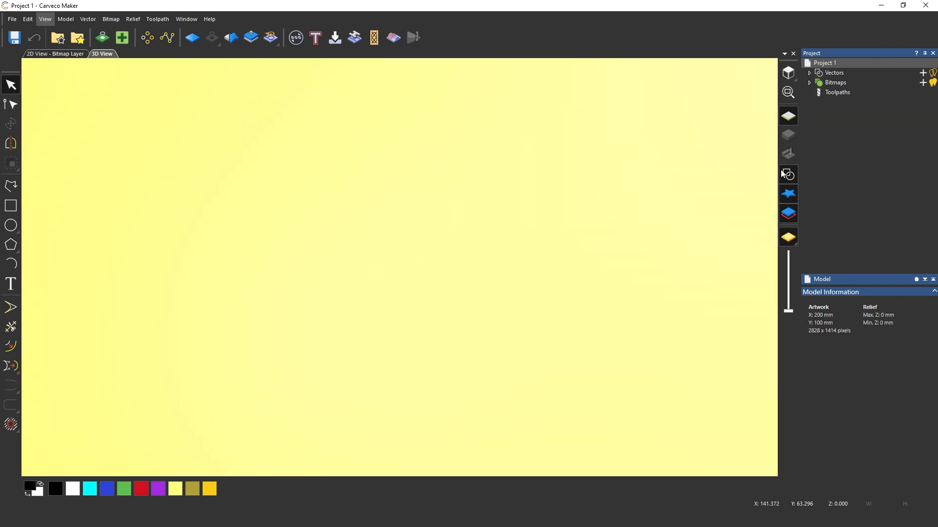
{"action": "left_click", "coordinate": [792, 94]}
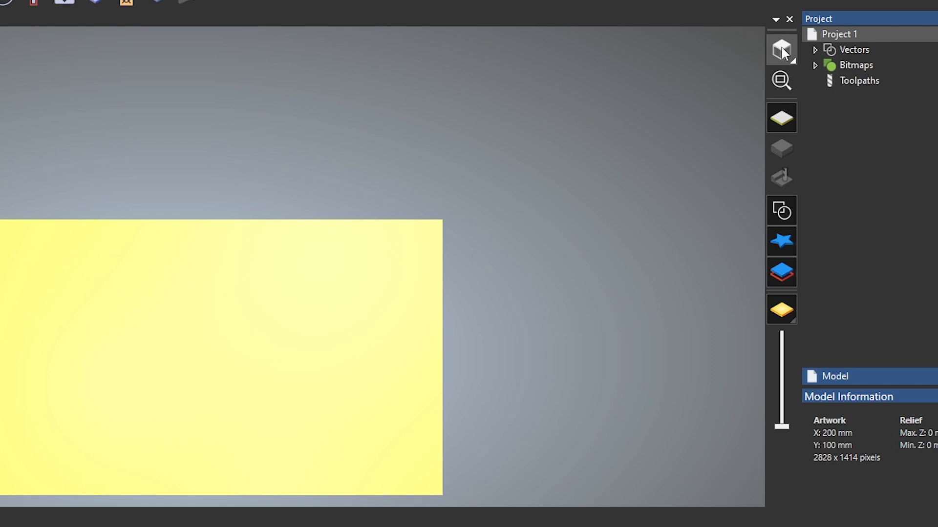
View the model isometrically and return to the top view.
{"action": "left_click", "coordinate": [782, 51]}
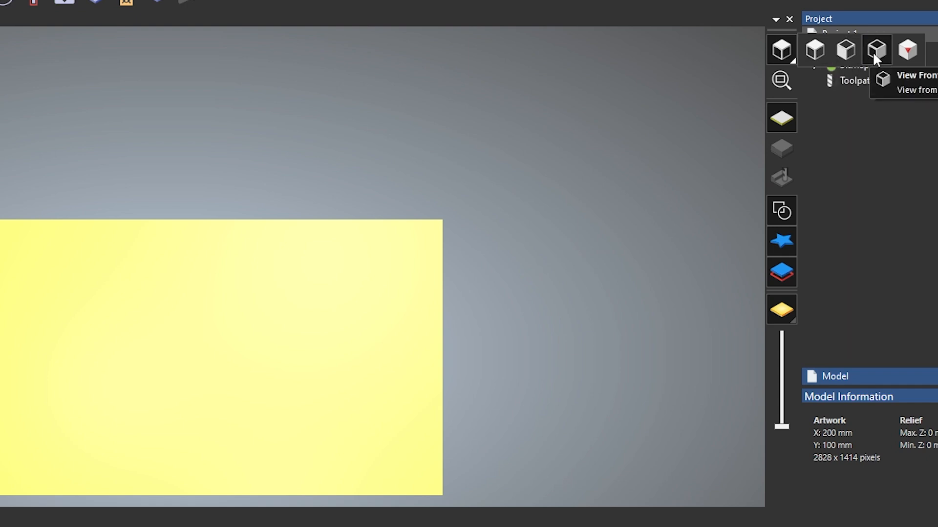
{"action": "left_click", "coordinate": [911, 51]}
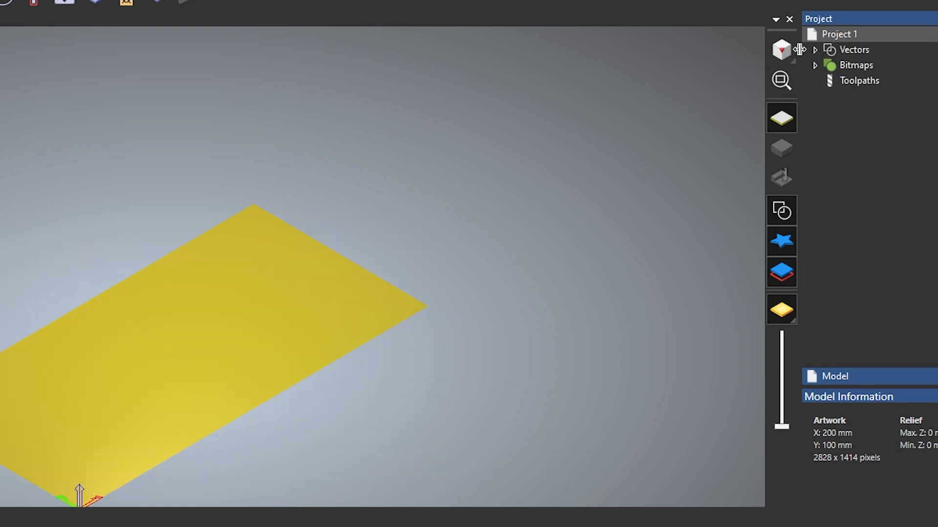
{"action": "mouse_move", "coordinate": [785, 54]}
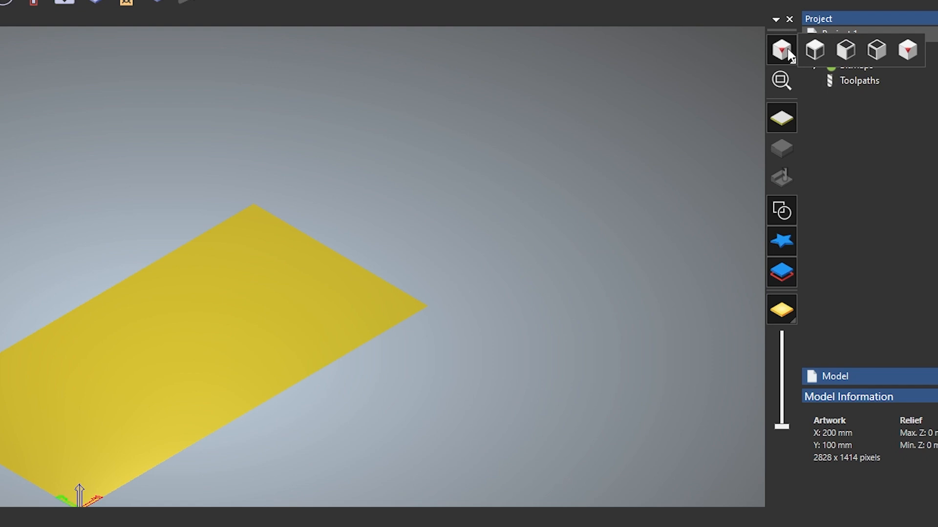
{"action": "left_click", "coordinate": [810, 49]}
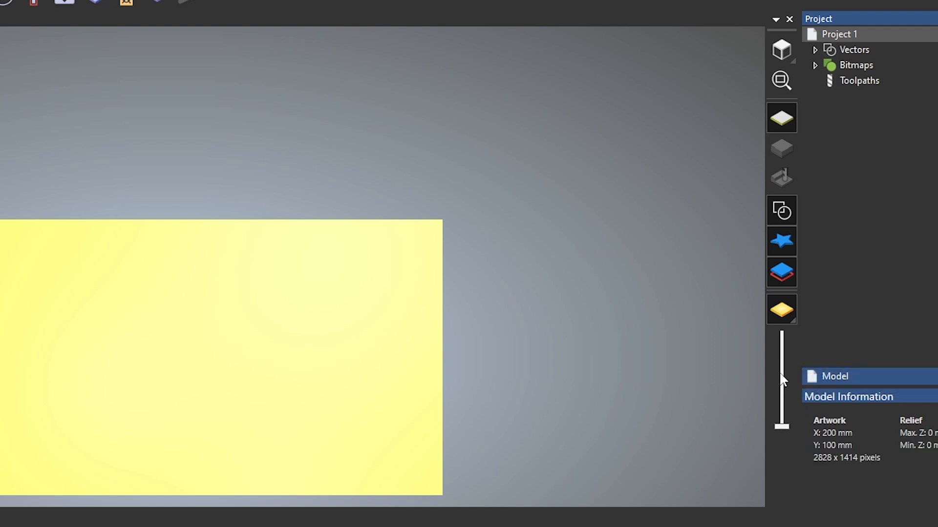
Try the display slider of the 3D view and return it to its lowest setting.
{"action": "left_click_drag", "start_coordinate": [778, 427], "coordinate": [776, 394]}
{"action": "left_click_drag", "start_coordinate": [776, 394], "coordinate": [780, 427]}
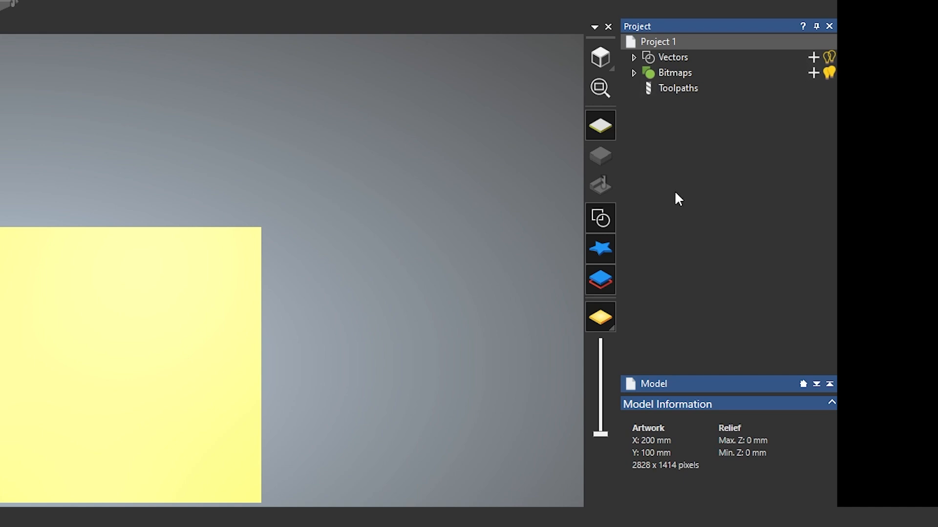
Expand the vector layers in the project tree, view the bitmap layer options, and reselect Project 1.
{"action": "left_click", "coordinate": [633, 57]}
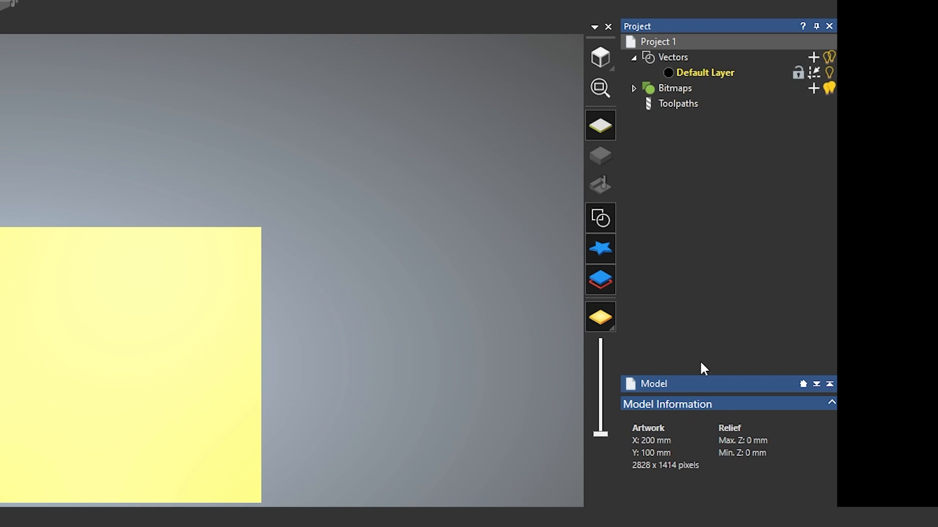
{"action": "left_click", "coordinate": [666, 90]}
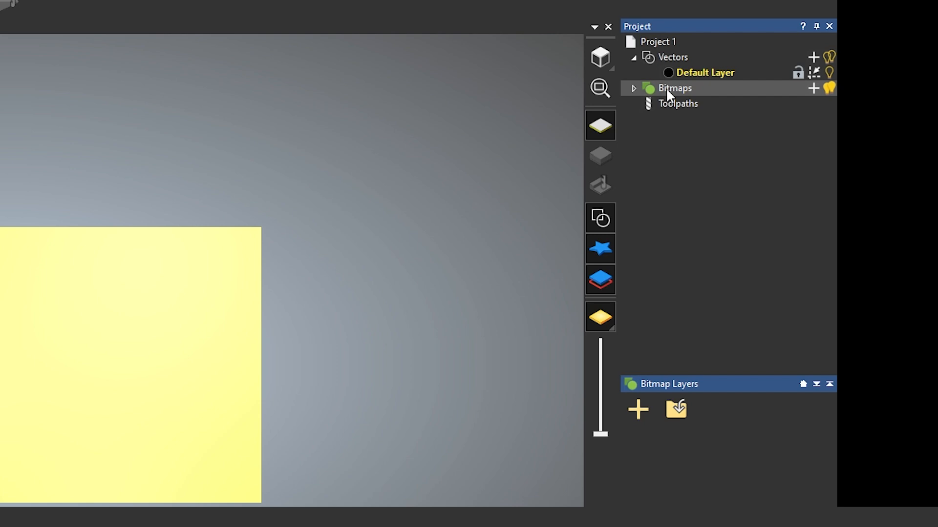
{"action": "left_click", "coordinate": [662, 41]}
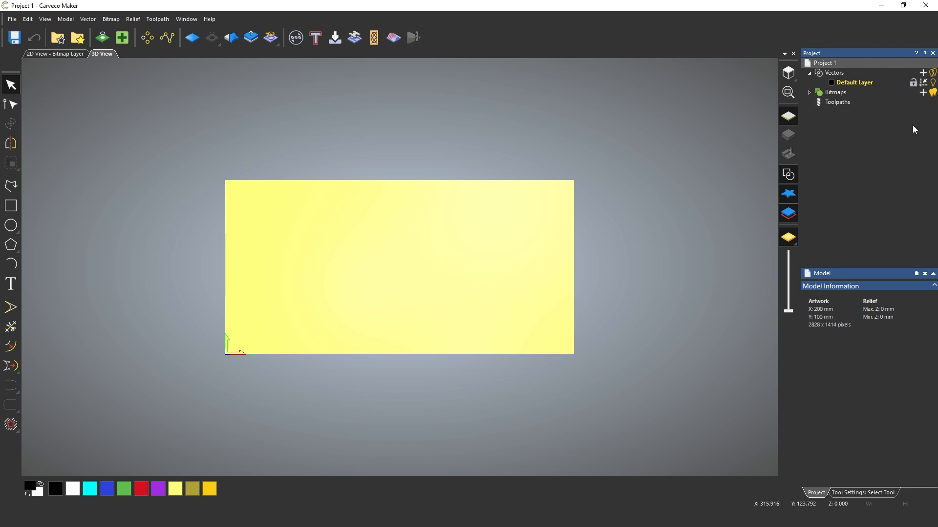
Close the Project panel and restore it by resetting the window layout.
{"action": "left_click", "coordinate": [933, 54]}
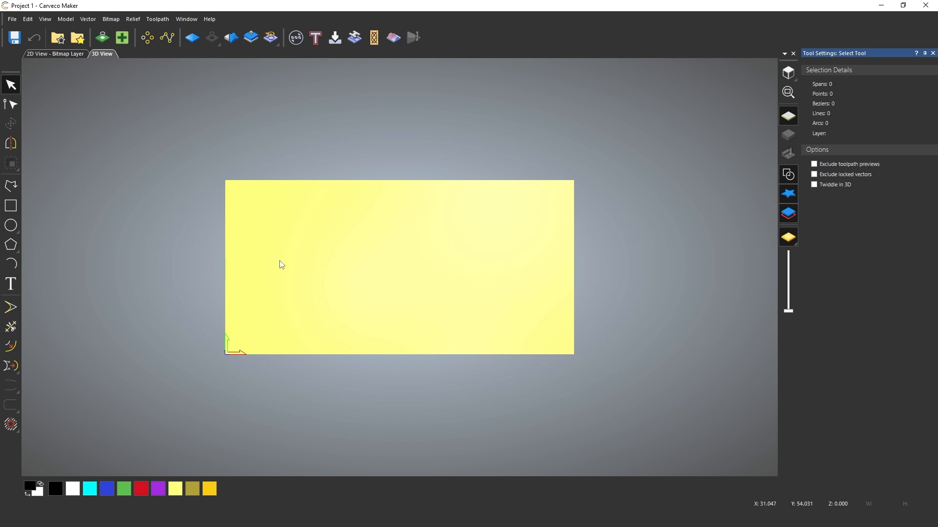
{"action": "left_click", "coordinate": [187, 18]}
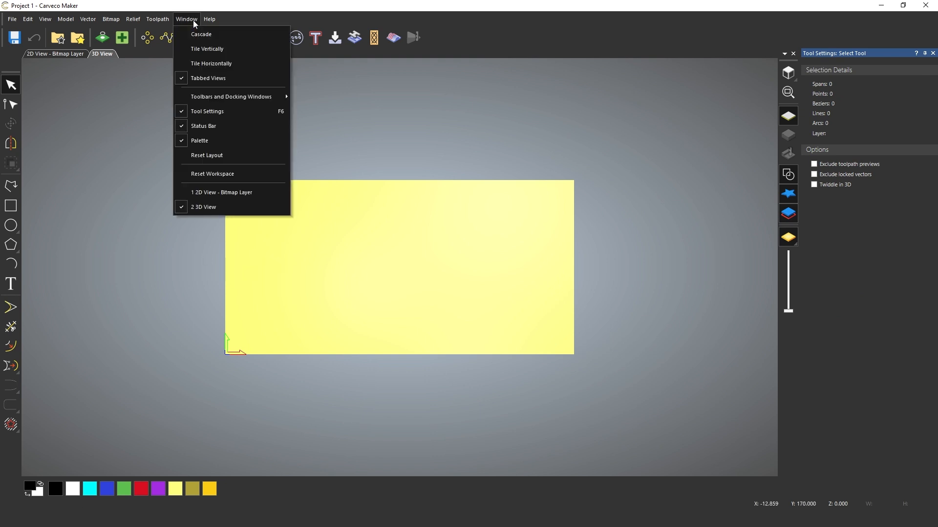
{"action": "left_click", "coordinate": [214, 157]}
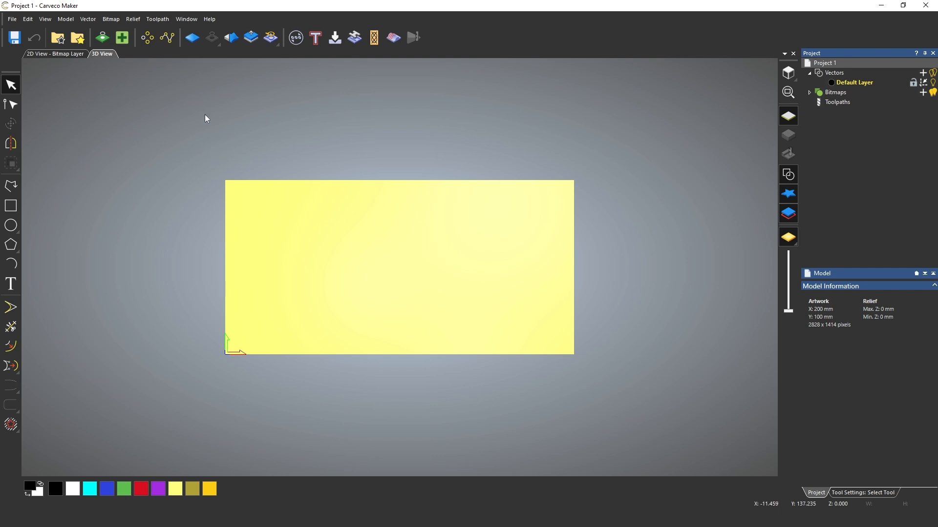
Hide the colour palette and show it again.
{"action": "left_click", "coordinate": [191, 22]}
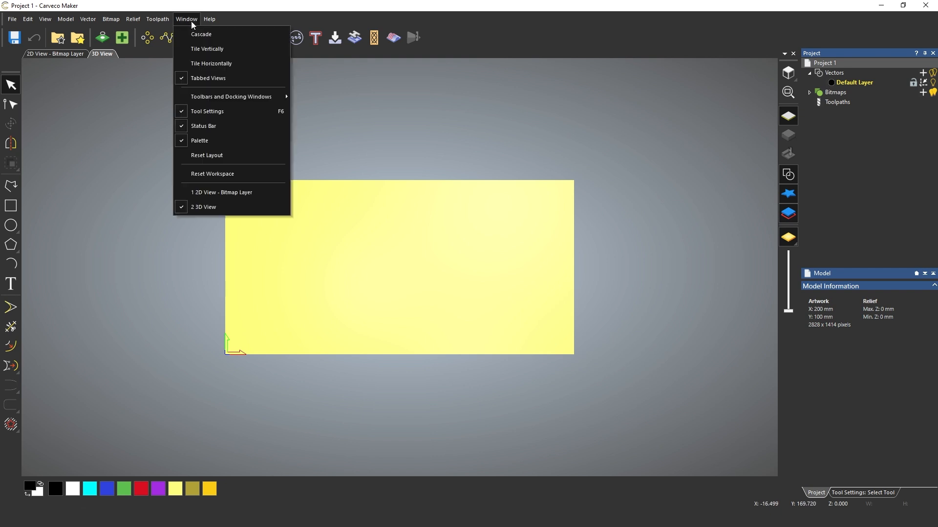
{"action": "left_click", "coordinate": [181, 141]}
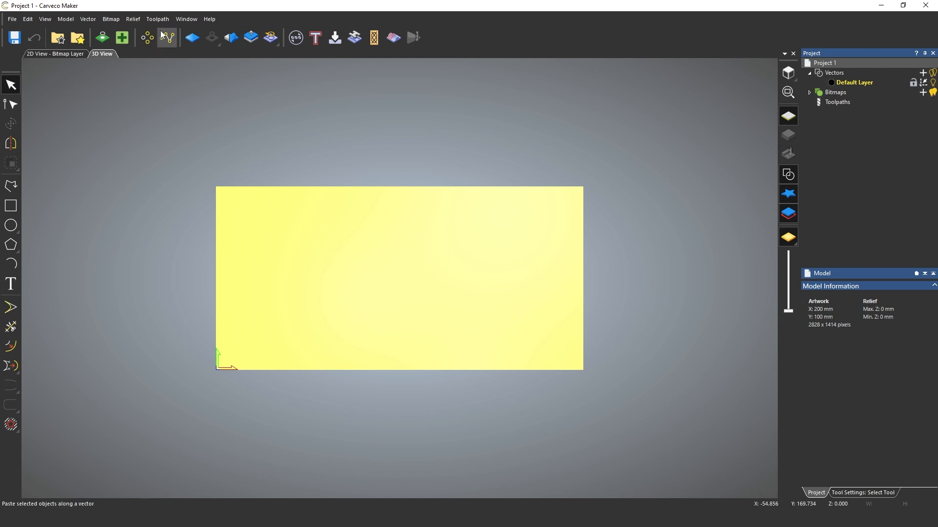
{"action": "left_click", "coordinate": [186, 20]}
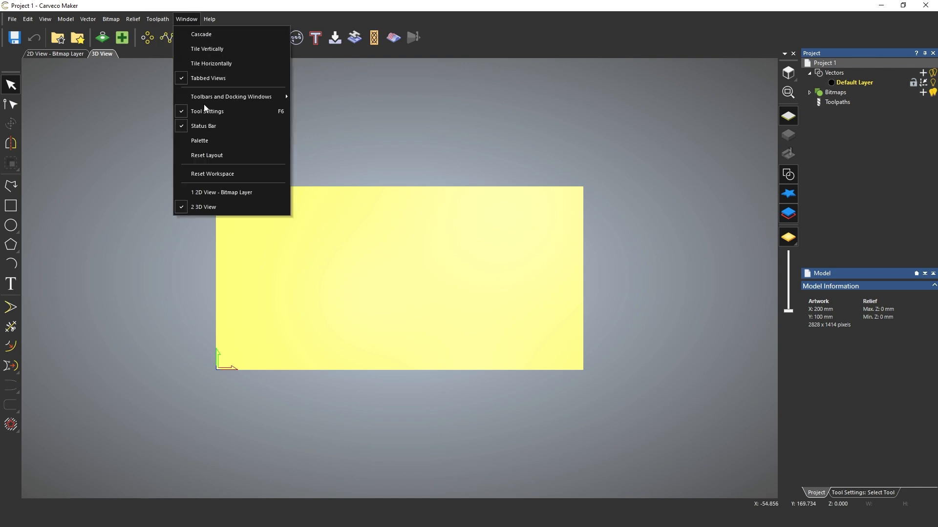
{"action": "left_click", "coordinate": [178, 141]}
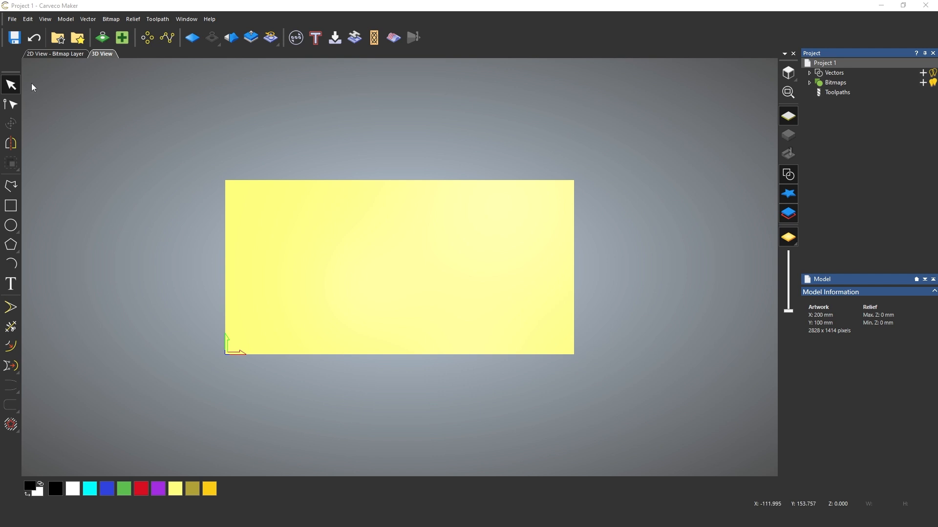
Switch to the 2D bitmap layer view and look at the variants of the circle and polygon tools.
{"action": "left_click", "coordinate": [61, 55]}
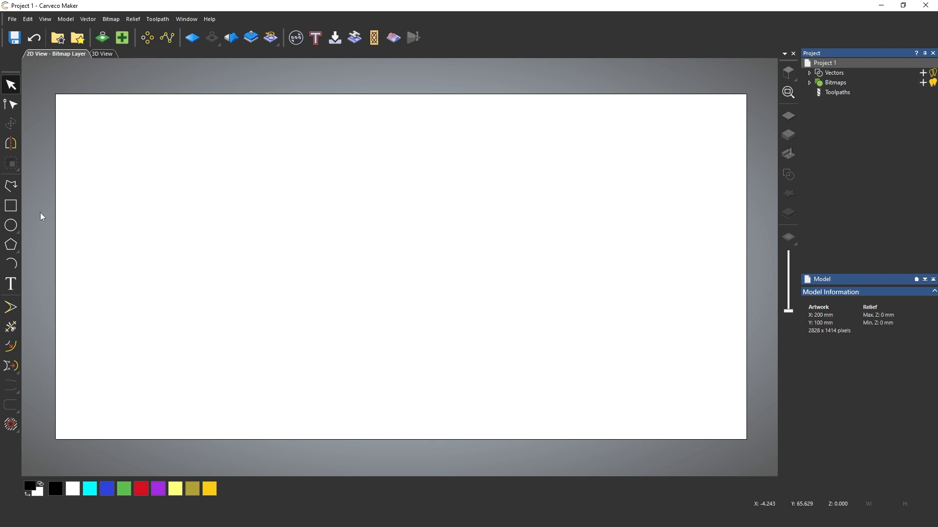
{"action": "left_click", "coordinate": [12, 235]}
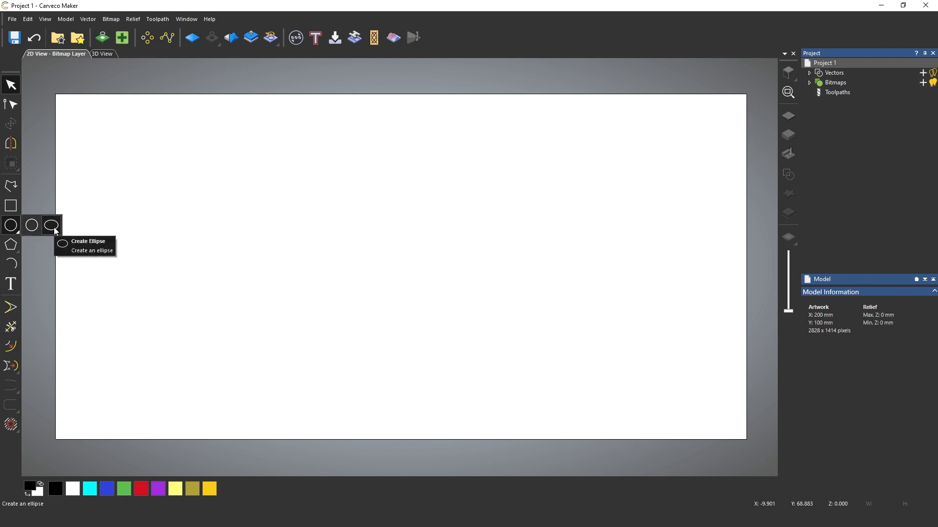
{"action": "left_click", "coordinate": [11, 245]}
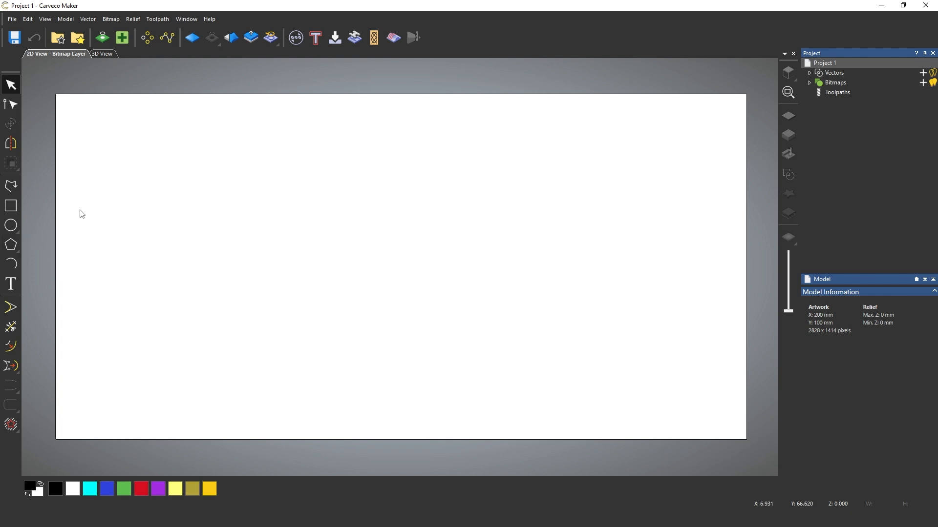
Draw a square near the middle of the artwork with the rectangle tool and set its width to 50 mm.
{"action": "left_click", "coordinate": [9, 209]}
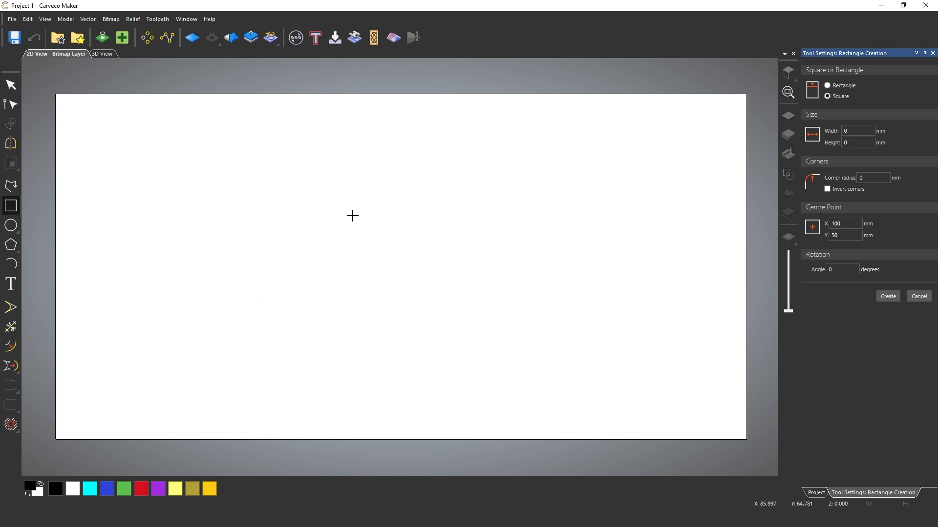
{"action": "left_click_drag", "start_coordinate": [340, 211], "coordinate": [376, 230]}
{"action": "left_click_drag", "start_coordinate": [439, 278], "coordinate": [486, 313]}
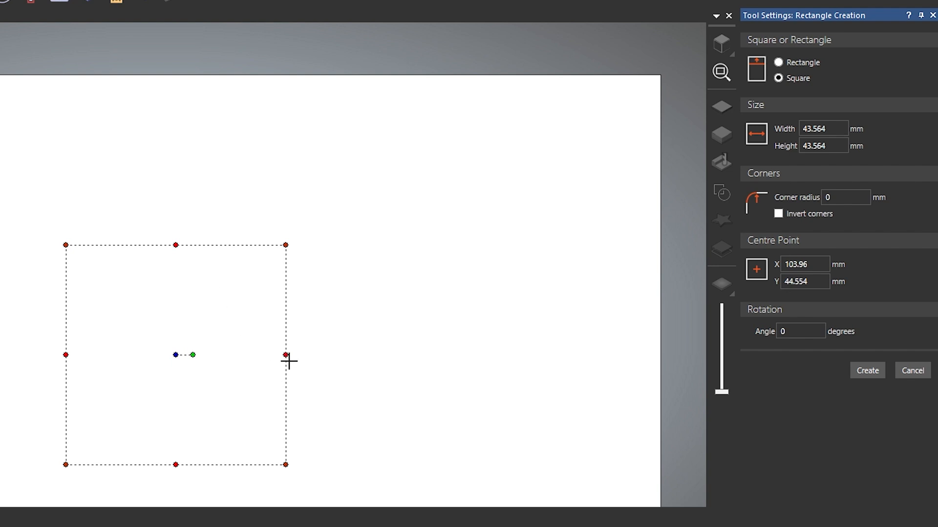
{"action": "mouse_move", "coordinate": [289, 355]}
{"action": "left_mouse_down"}
{"action": "mouse_move", "coordinate": [312, 356]}
{"action": "mouse_move", "coordinate": [270, 356]}
{"action": "left_mouse_up"}
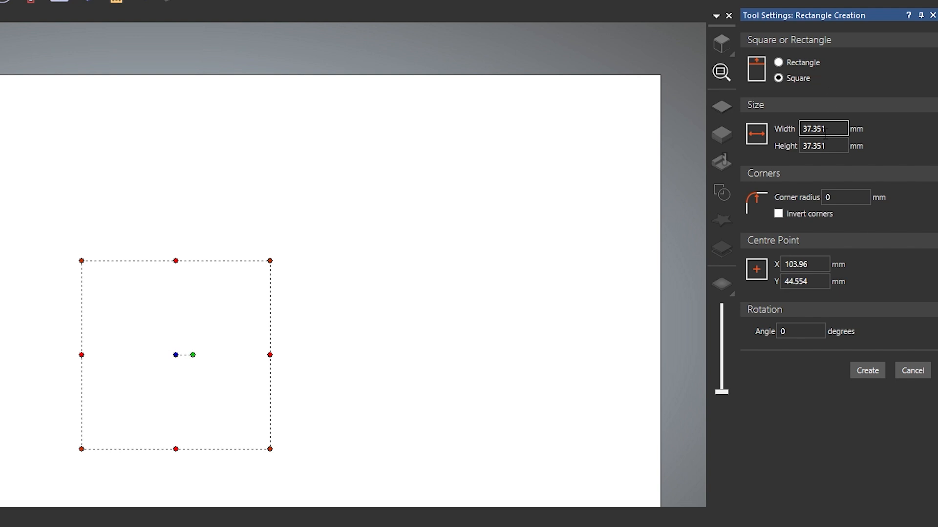
{"action": "left_click_drag", "start_coordinate": [833, 128], "coordinate": [795, 128]}
{"action": "type", "text": "50"}
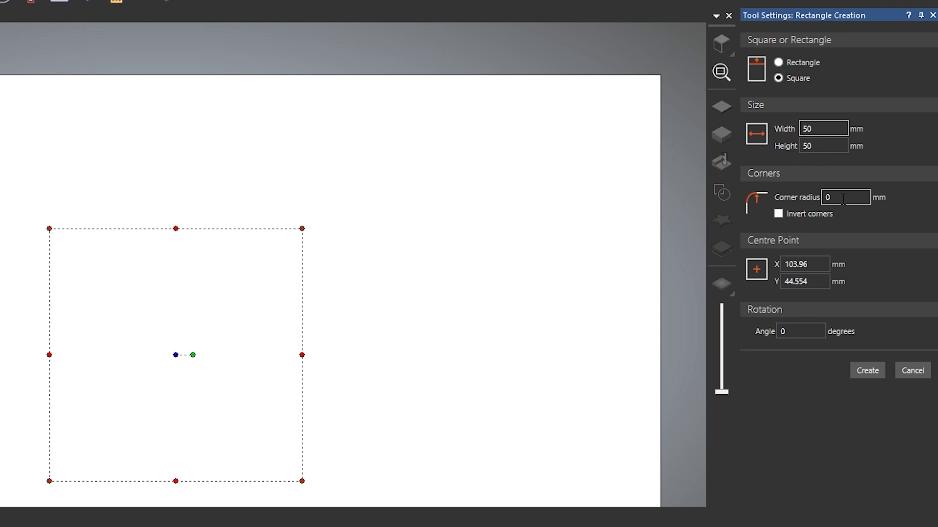
Try a 10 mm corner radius on the square, settle on 5 mm, and try inverted corners before turning them off.
{"action": "double_click", "coordinate": [827, 197]}
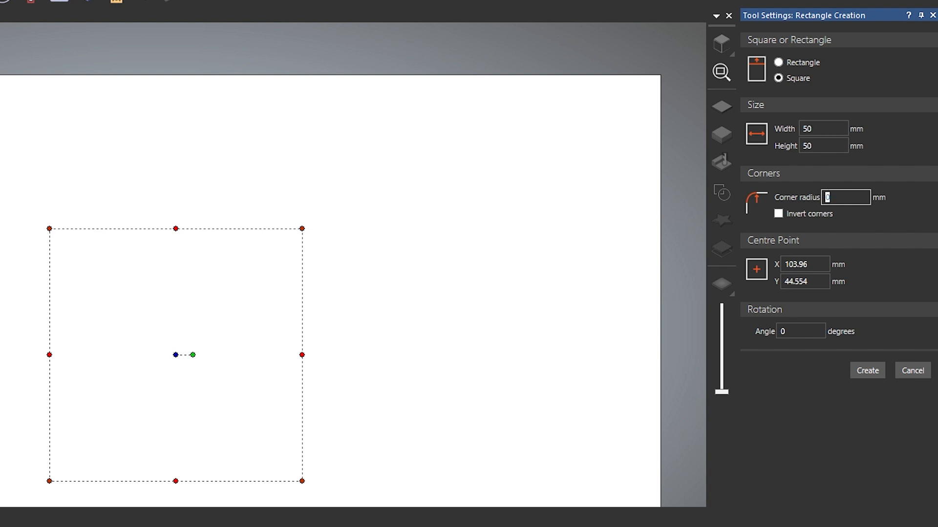
{"action": "type", "text": "1"}
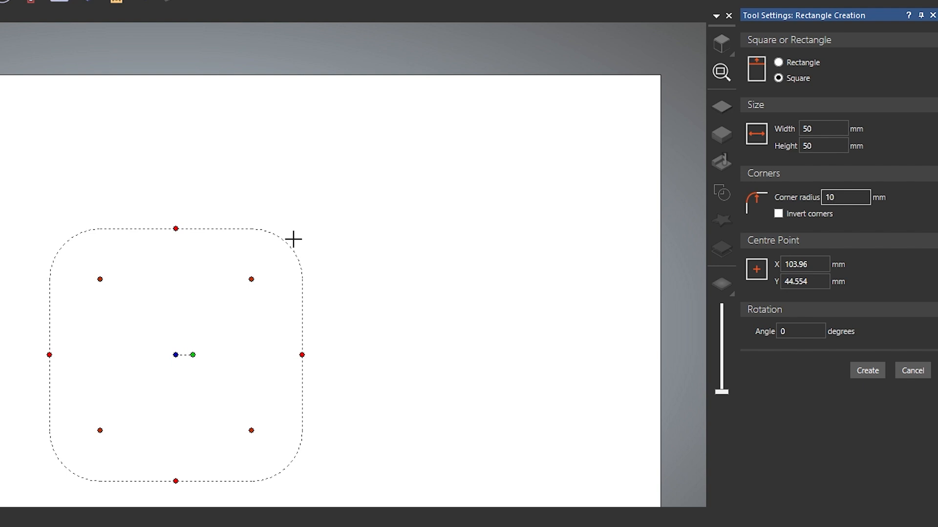
{"action": "key", "text": "BackSpace"}
{"action": "key", "text": "BackSpace"}
{"action": "type", "text": "5"}
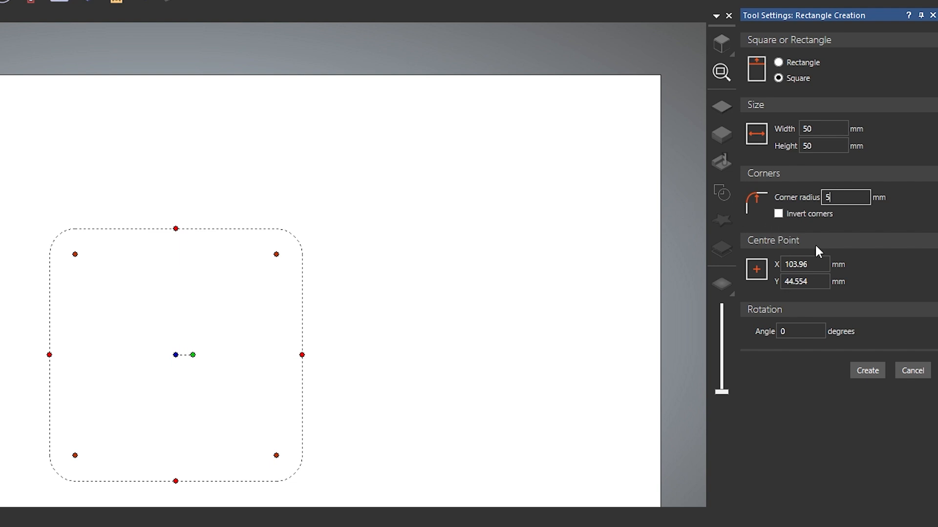
{"action": "left_click", "coordinate": [777, 215]}
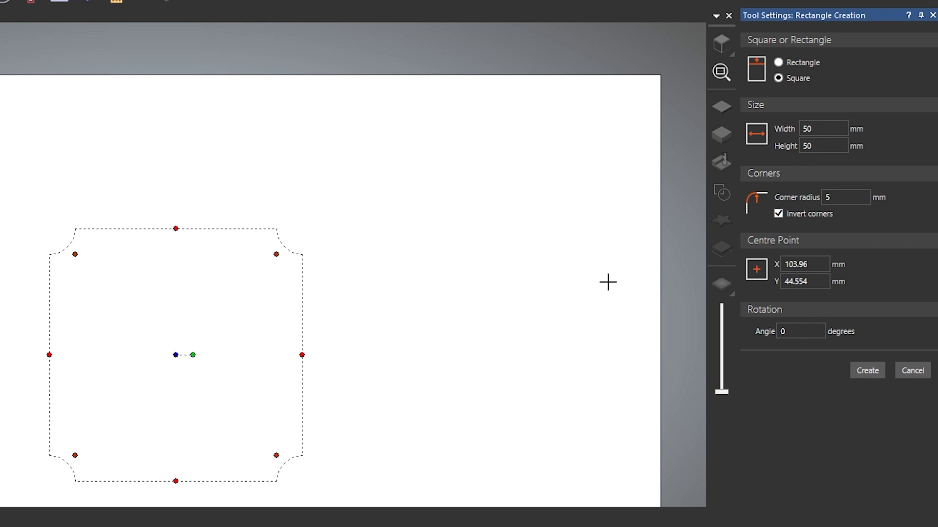
{"action": "left_click", "coordinate": [777, 214]}
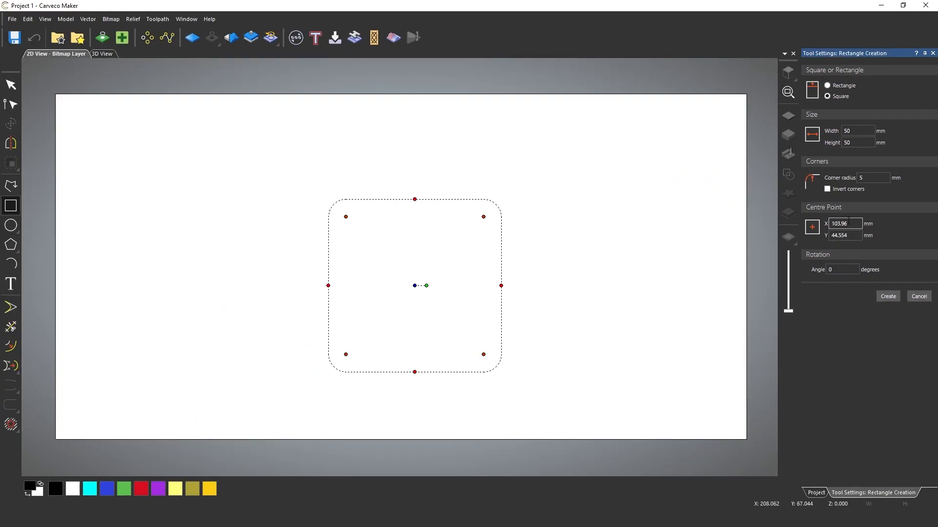
Set the square's centre point to X 0, Y 0, and move it back to about X 100.7, Y 55.6 mm.
{"action": "double_click", "coordinate": [851, 224]}
{"action": "key", "text": "Tab"}
{"action": "type", "text": "0"}
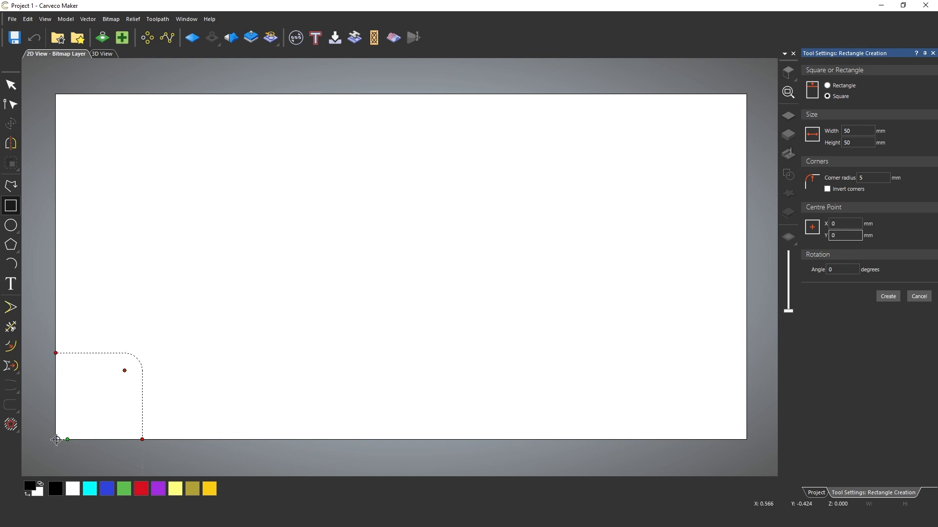
{"action": "left_click_drag", "start_coordinate": [55, 439], "coordinate": [408, 249]}
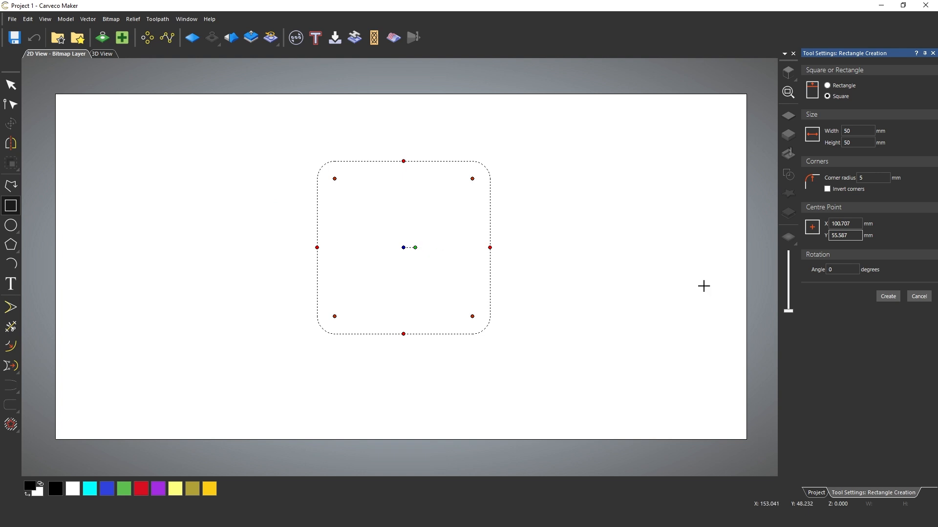
Try a 45-degree rotation on the square, reset the angle to 0 degrees, and create the square.
{"action": "left_click", "coordinate": [845, 270]}
{"action": "type", "text": "45"}
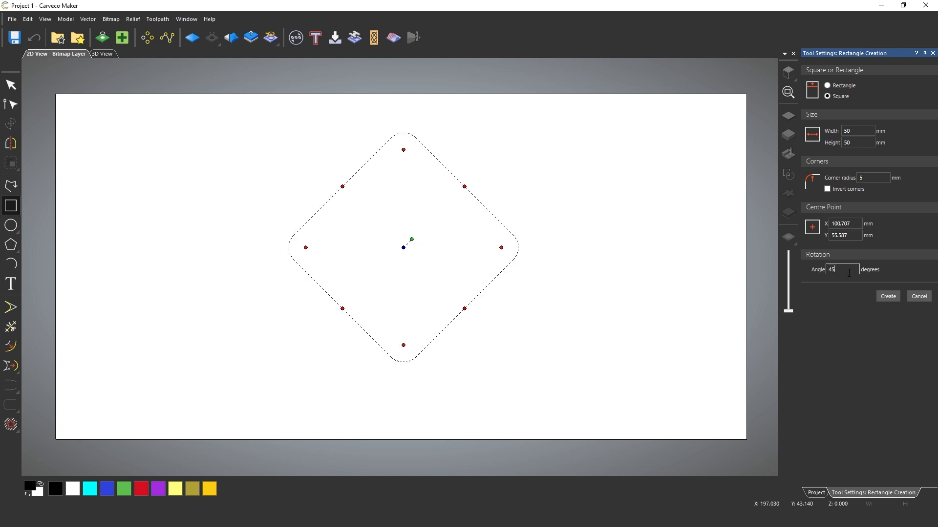
{"action": "type", "text": "0"}
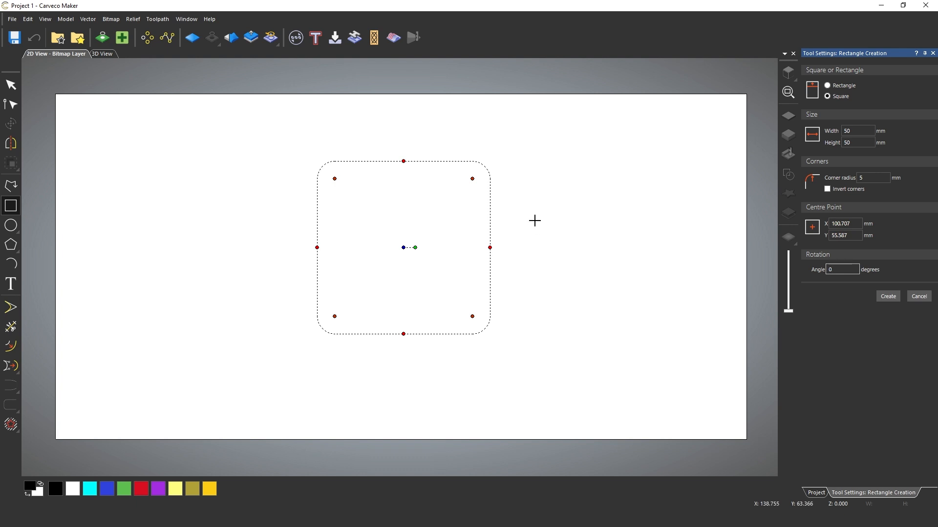
{"action": "key", "text": "Return"}
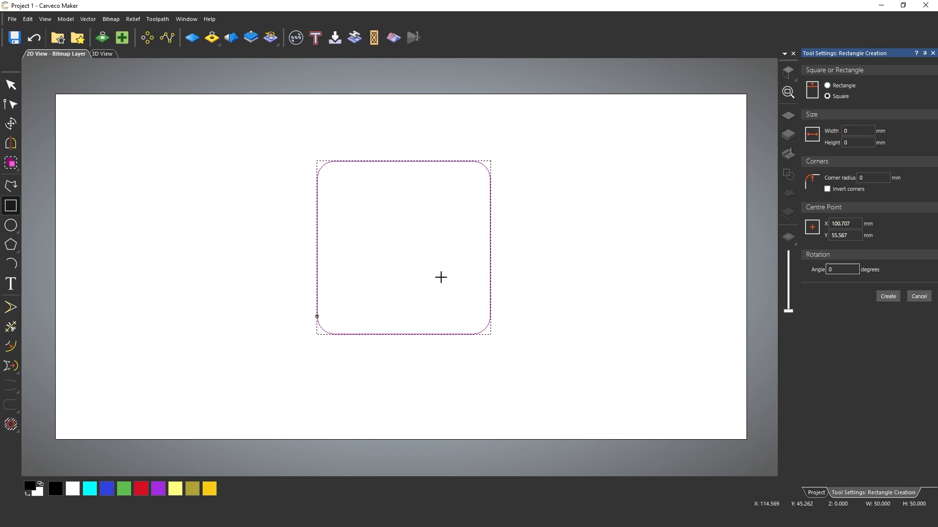
Create a circle about 48 mm in diameter overlapping the rounded square's upper-right corner, and delete it.
{"action": "left_click_drag", "start_coordinate": [531, 175], "coordinate": [652, 262]}
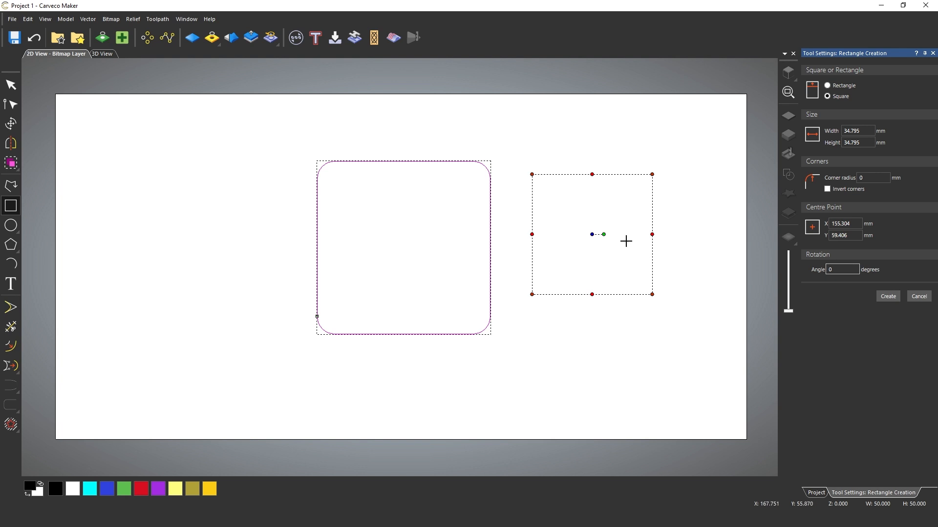
{"action": "left_click", "coordinate": [18, 228]}
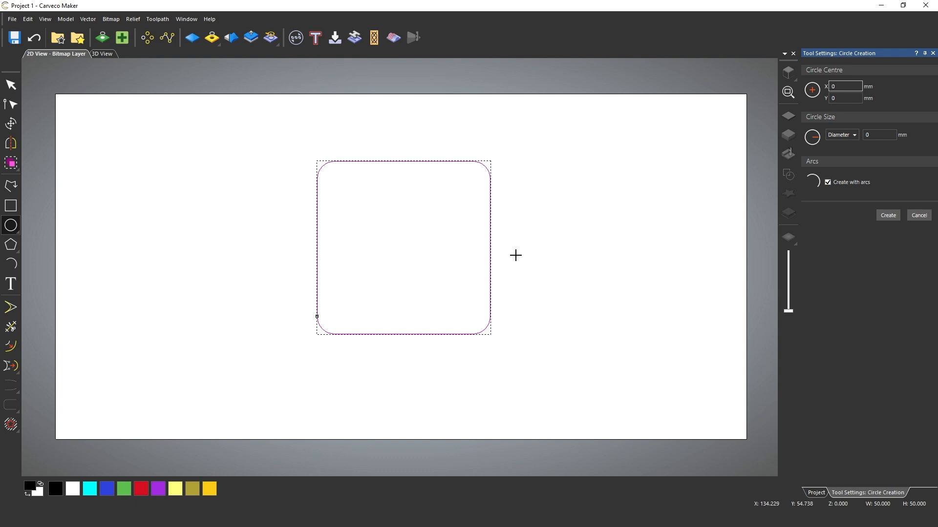
{"action": "left_click", "coordinate": [513, 193]}
{"action": "left_click", "coordinate": [571, 251]}
{"action": "left_click", "coordinate": [888, 216]}
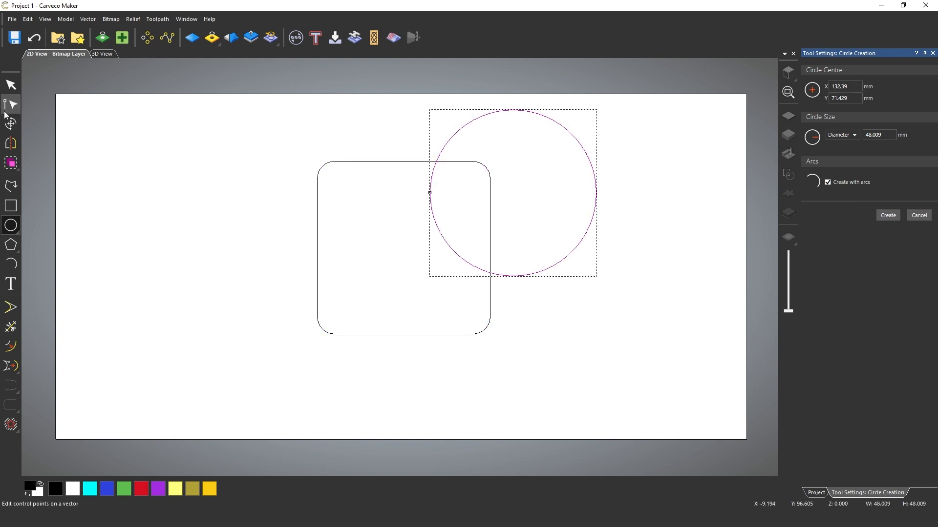
{"action": "left_click", "coordinate": [11, 85]}
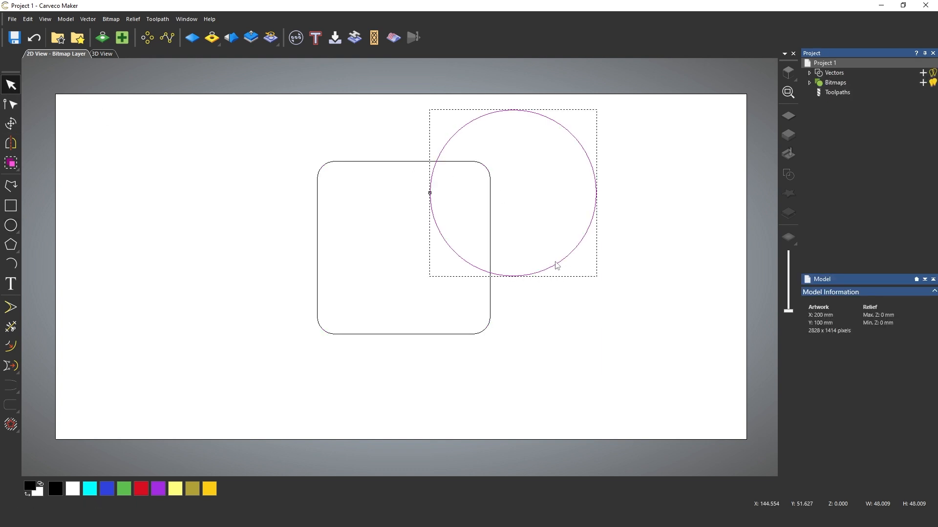
{"action": "key", "text": "Delete"}
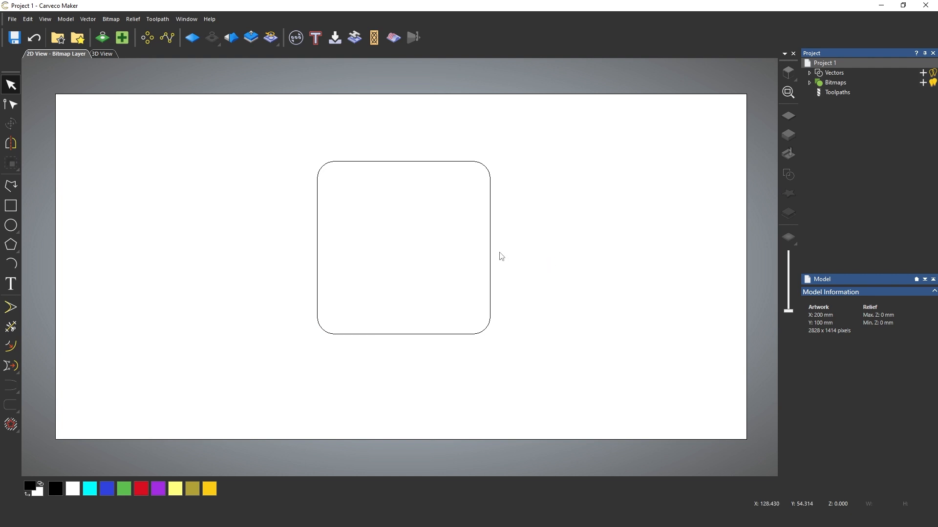
Centre the rounded square in the artwork, try moving it toward the upper-right corner, and undo that move.
{"action": "left_click", "coordinate": [490, 278]}
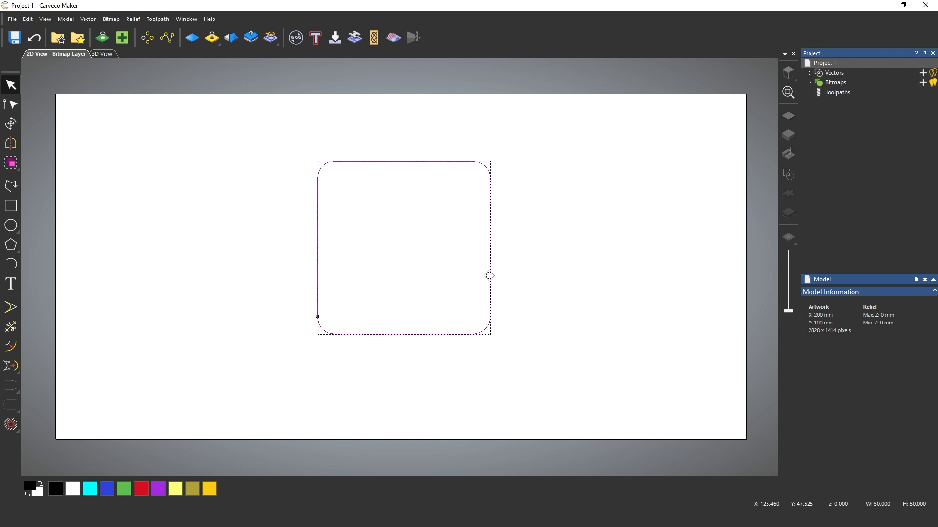
{"action": "key", "text": "F9"}
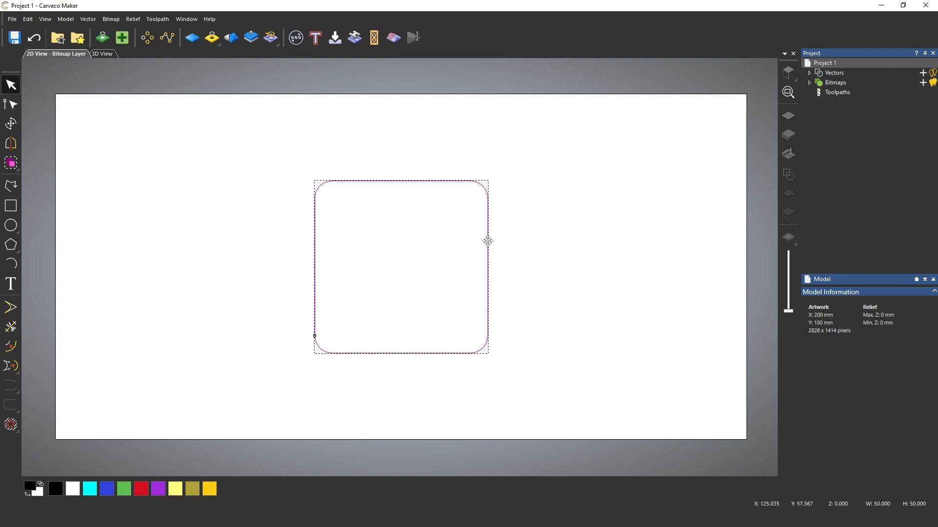
{"action": "left_click_drag", "start_coordinate": [488, 241], "coordinate": [701, 176]}
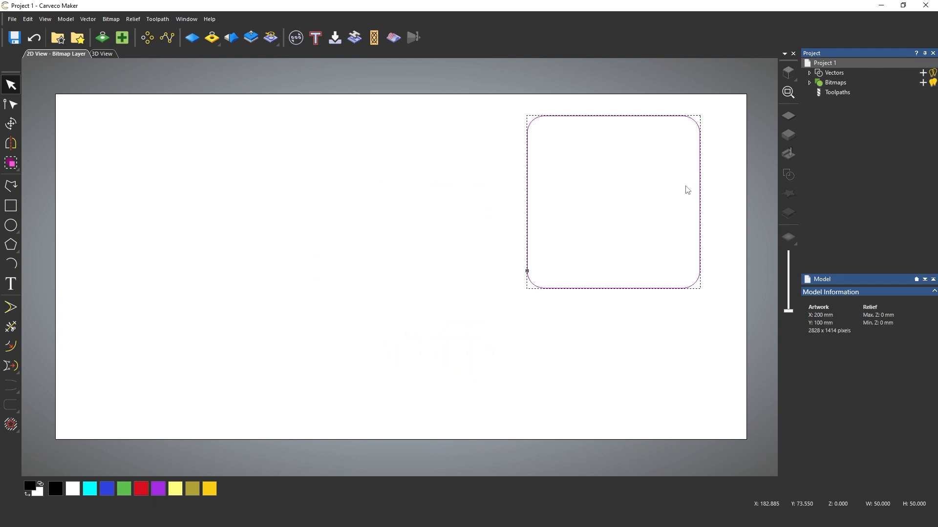
{"action": "key", "text": "ctrl+z"}
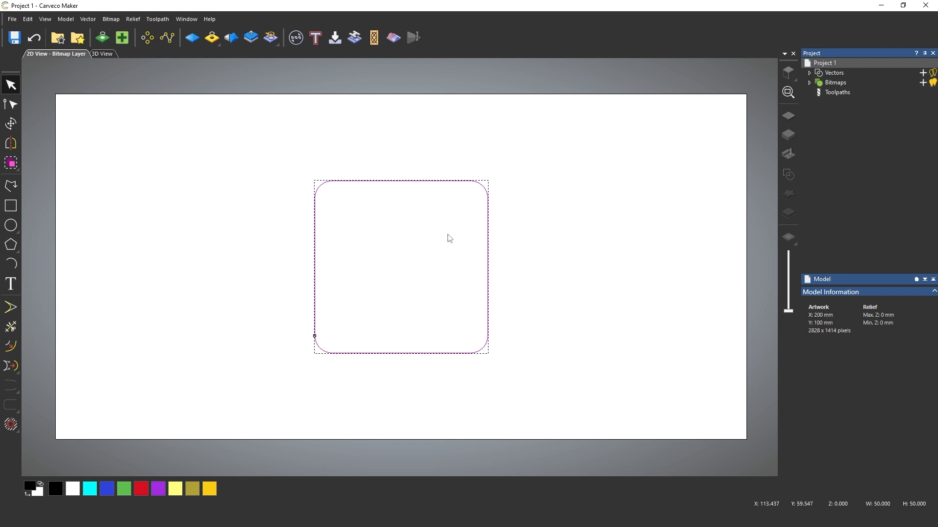
Look at the Transform tool's settings for the rounded square and clear the selection.
{"action": "left_click", "coordinate": [12, 126]}
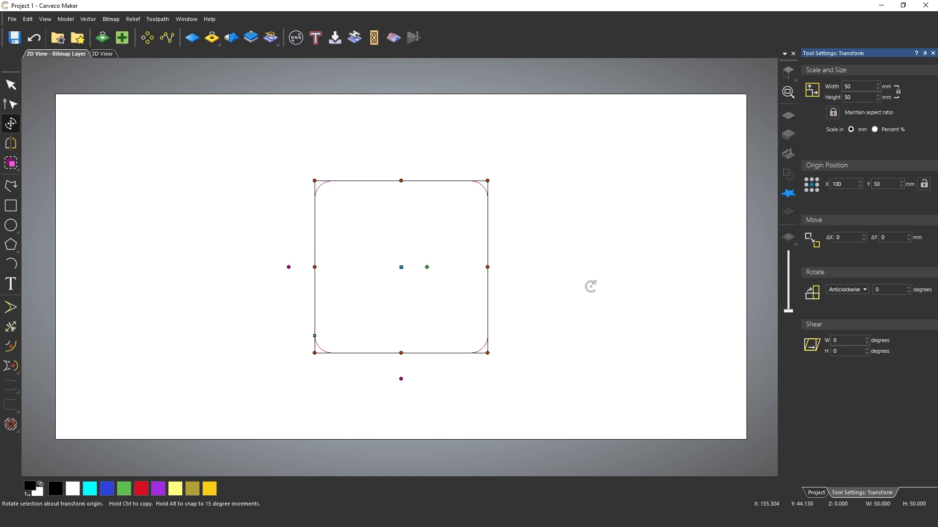
{"action": "left_click", "coordinate": [13, 89]}
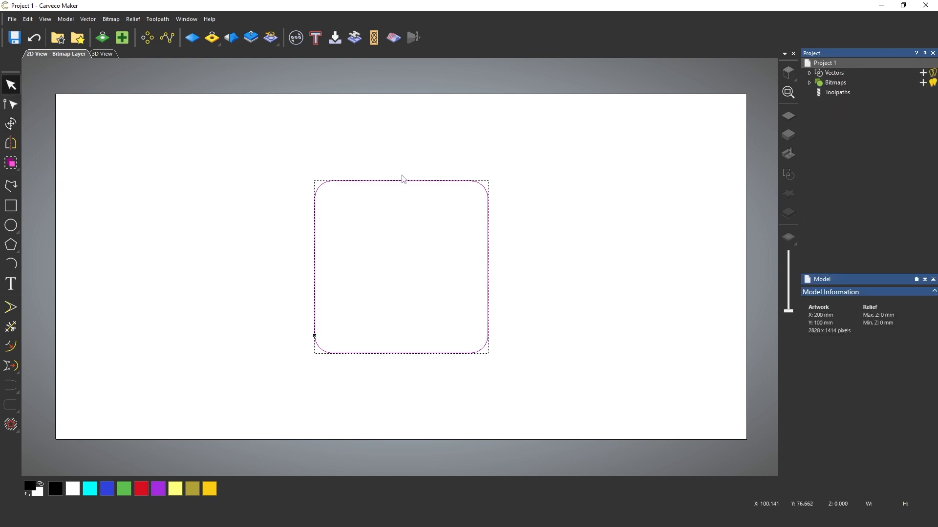
{"action": "left_click", "coordinate": [508, 186]}
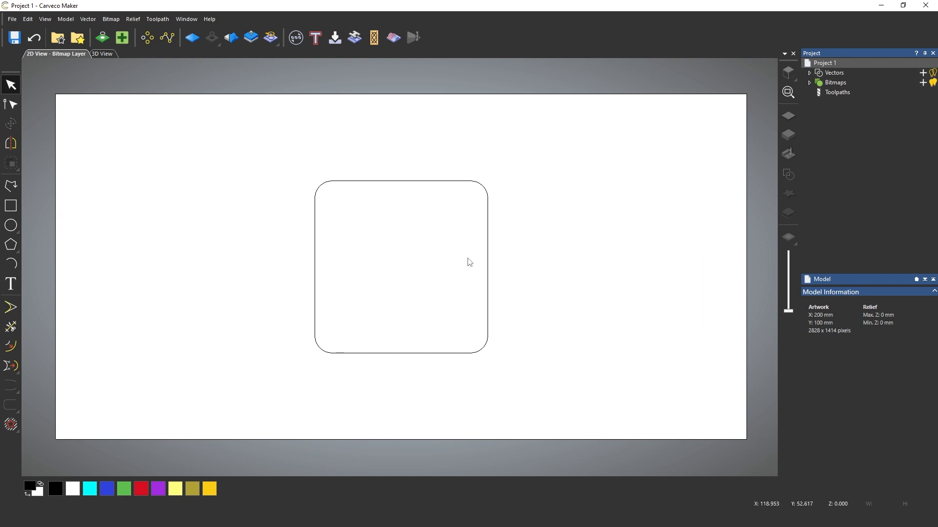
Select the rounded square and set its width to 100 mm with the Transform tool.
{"action": "left_click", "coordinate": [488, 261]}
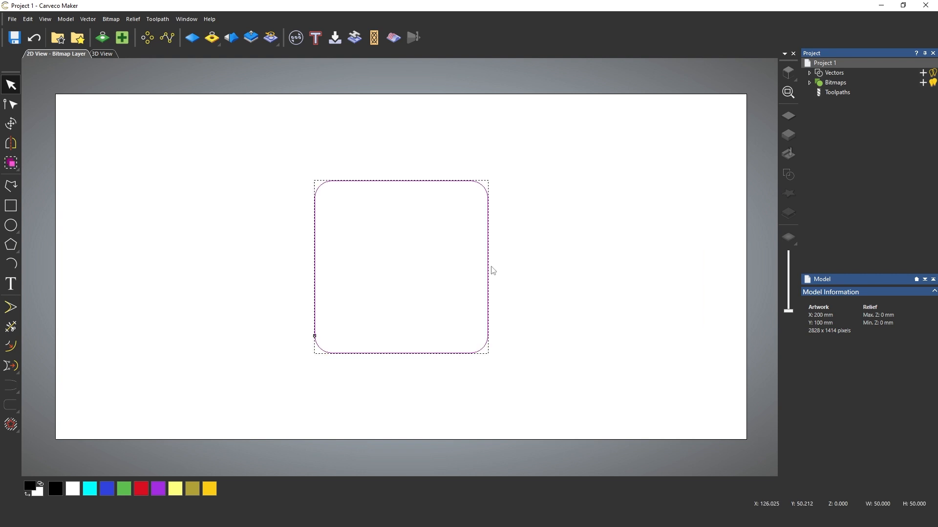
{"action": "left_click", "coordinate": [490, 269]}
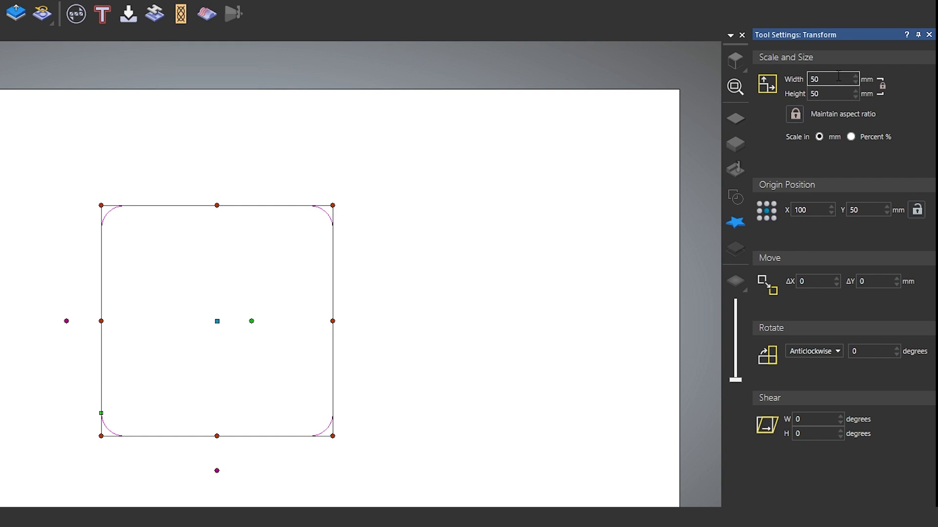
{"action": "left_click_drag", "start_coordinate": [835, 79], "coordinate": [799, 79]}
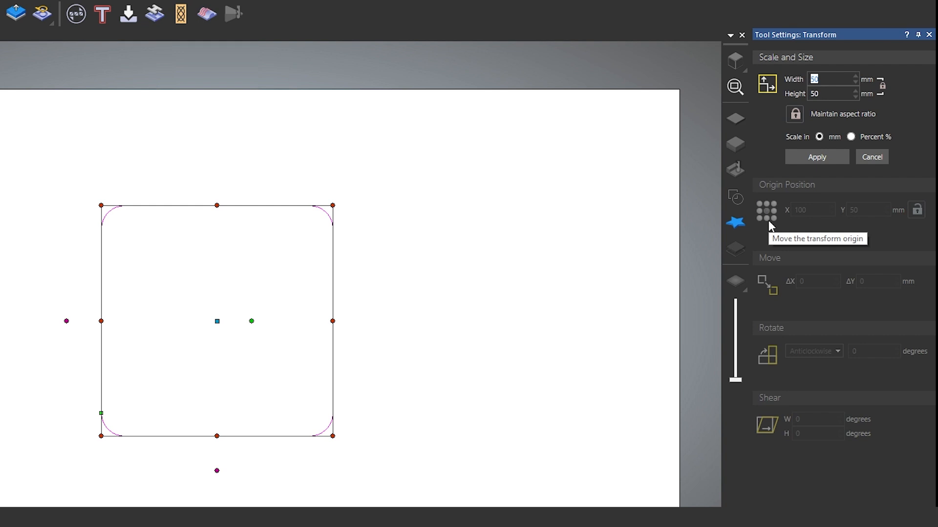
{"action": "type", "text": "100"}
{"action": "key", "text": "Tab"}
{"action": "left_click", "coordinate": [809, 162]}
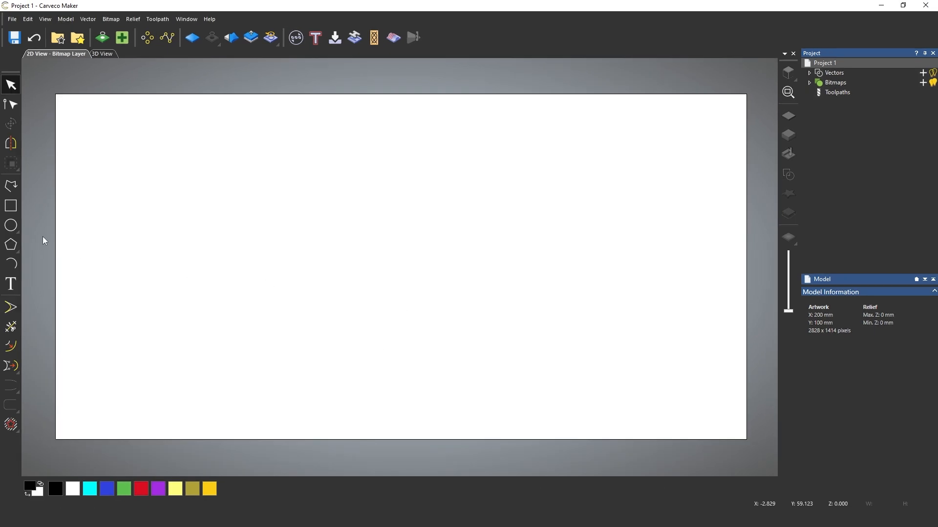
Draw a circle about 75 mm in diameter centred at about X 73.4, Y 61.2 mm.
{"action": "left_click", "coordinate": [6, 228]}
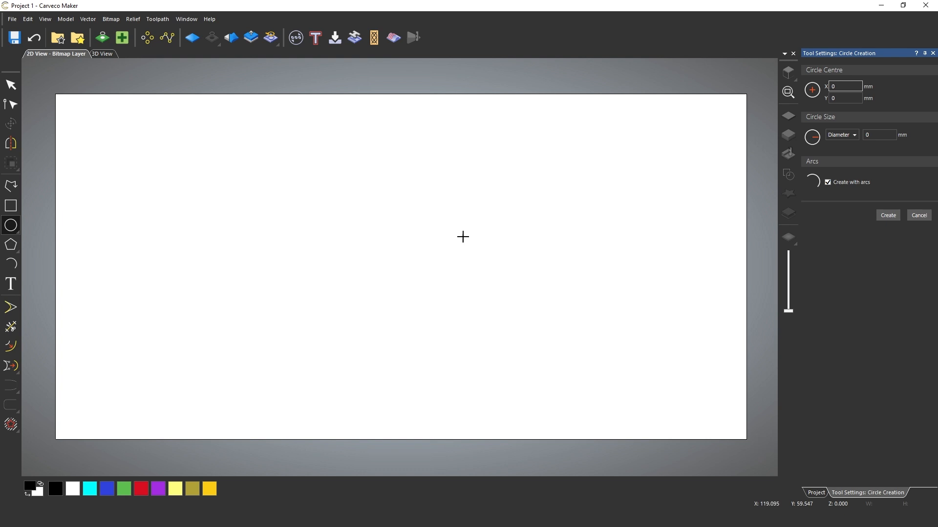
{"action": "left_click_drag", "start_coordinate": [310, 228], "coordinate": [433, 268]}
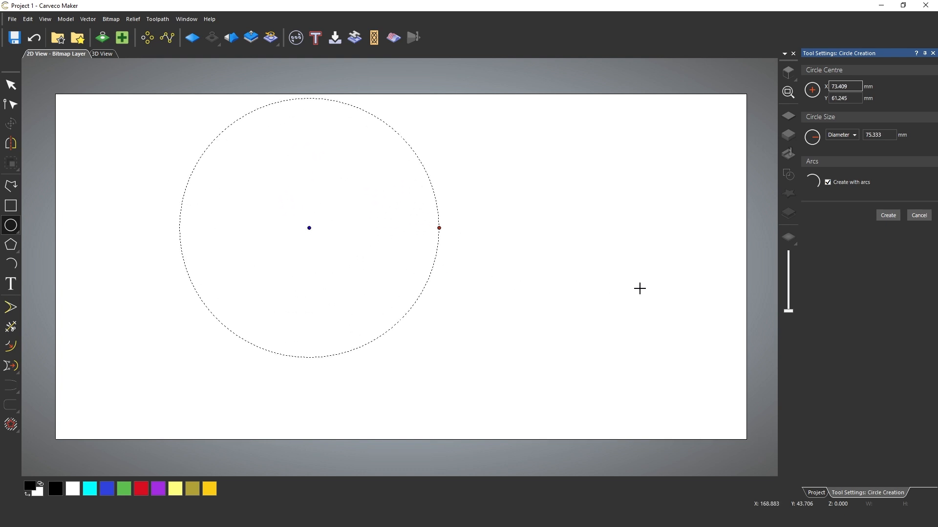
{"action": "double_click", "coordinate": [851, 88]}
{"action": "left_click", "coordinate": [847, 99]}
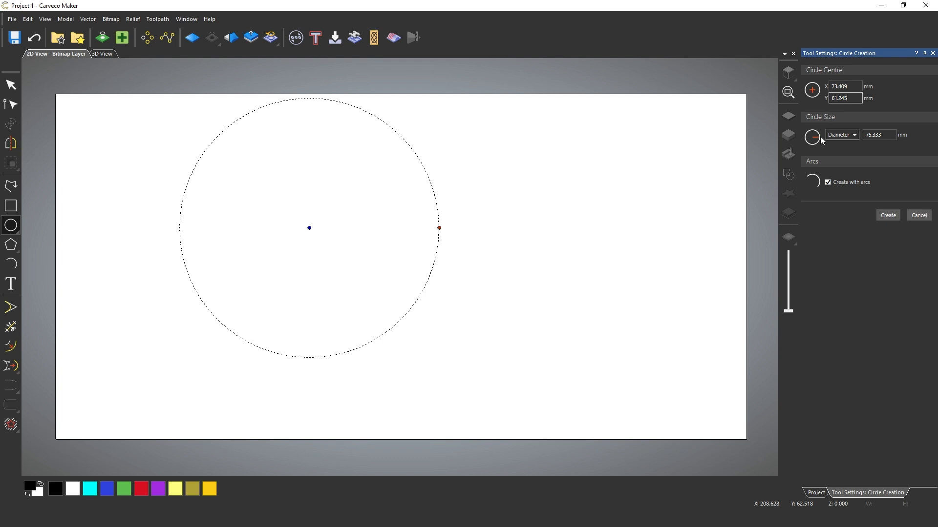
Define the circle's size by radius, set the radius to 25 mm, and create the circle.
{"action": "left_click", "coordinate": [848, 134]}
{"action": "left_click", "coordinate": [845, 149]}
{"action": "type", "text": "25"}
{"action": "key", "text": "Return"}
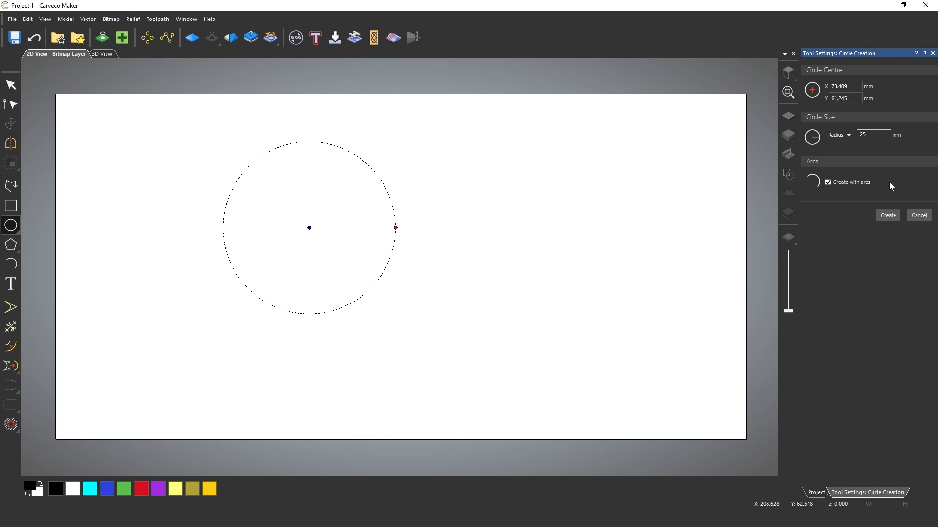
{"action": "left_click", "coordinate": [895, 218]}
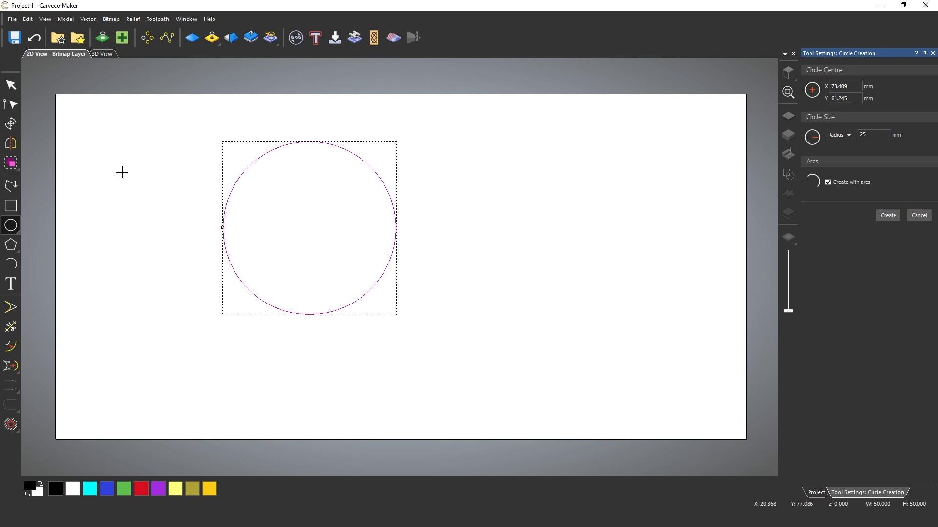
Transform the circle so that the lower-left corner of its bounding box sits at X 0, Y 0 mm.
{"action": "left_click", "coordinate": [11, 125]}
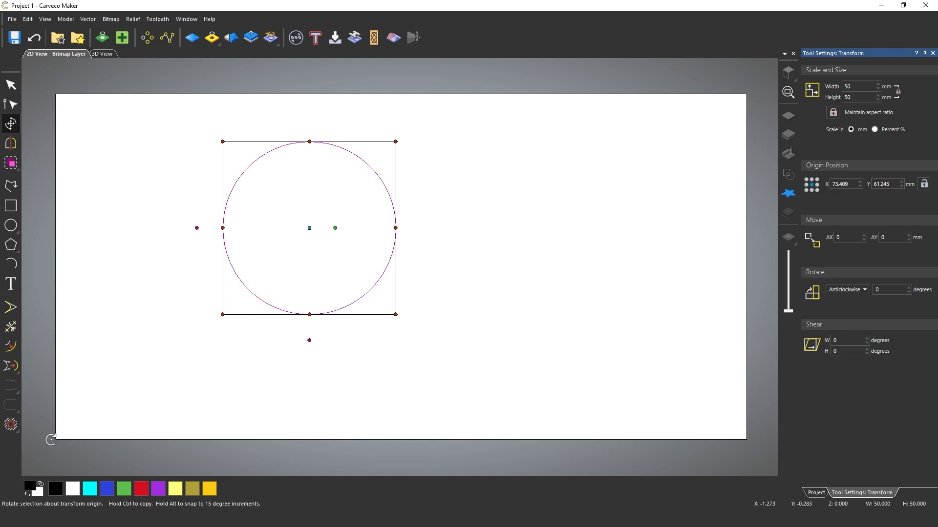
{"action": "left_click", "coordinate": [806, 190]}
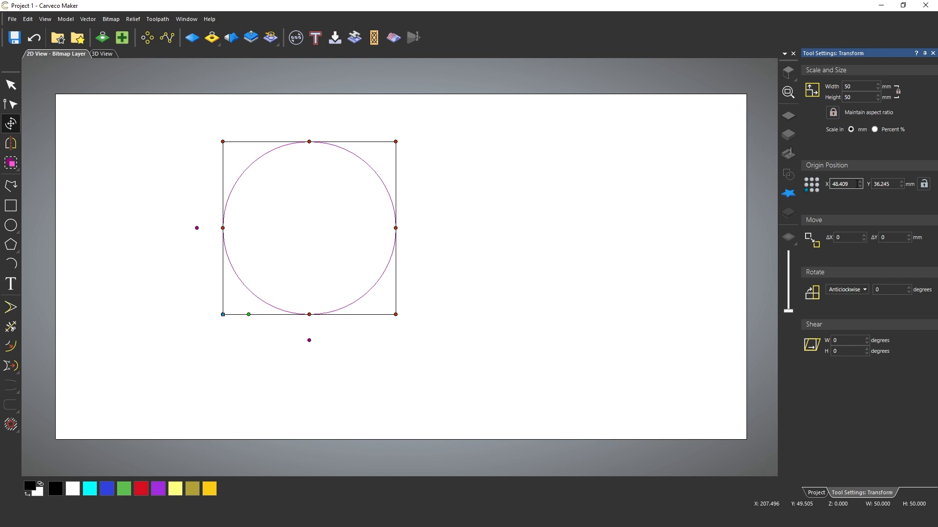
{"action": "type", "text": "0"}
{"action": "key", "text": "Tab"}
{"action": "type", "text": "0"}
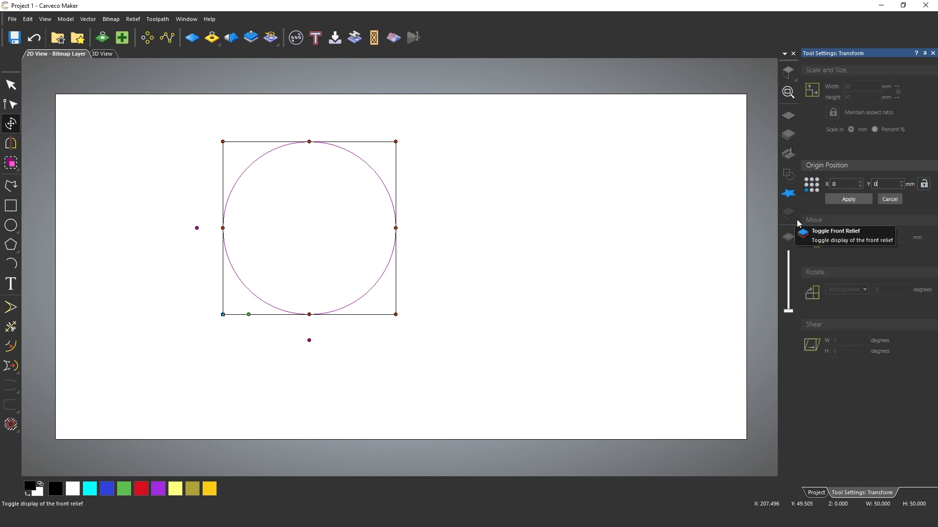
{"action": "left_click", "coordinate": [848, 199]}
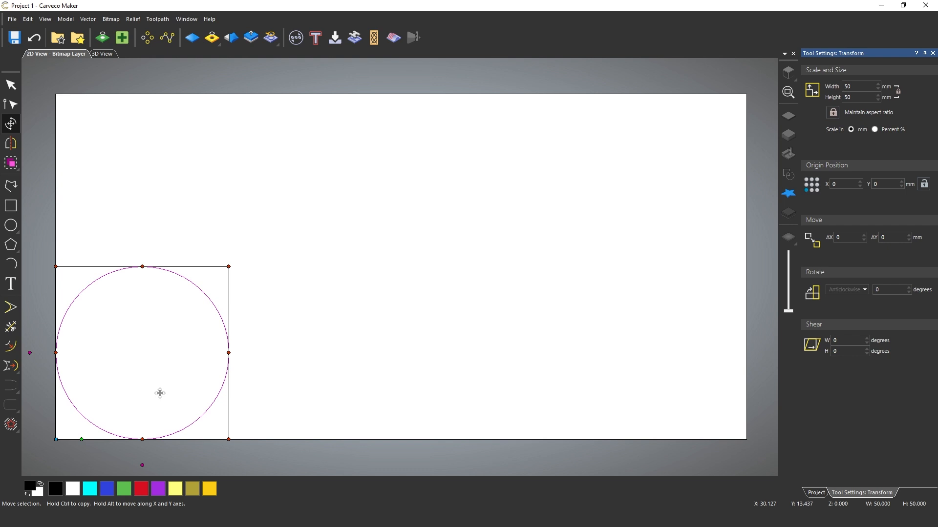
Delete the circle and set up a new polygon with 10 sides.
{"action": "left_click", "coordinate": [11, 84]}
{"action": "key", "text": "Delete"}
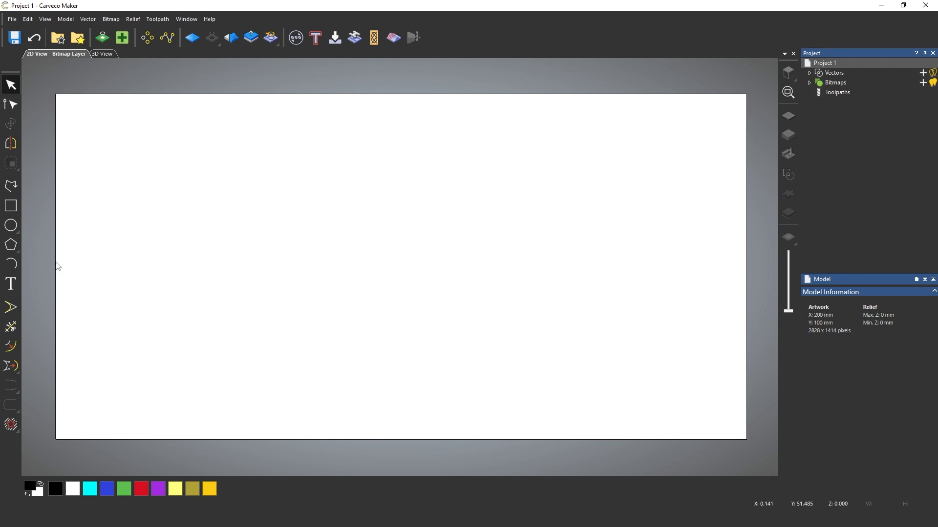
{"action": "left_click", "coordinate": [10, 245]}
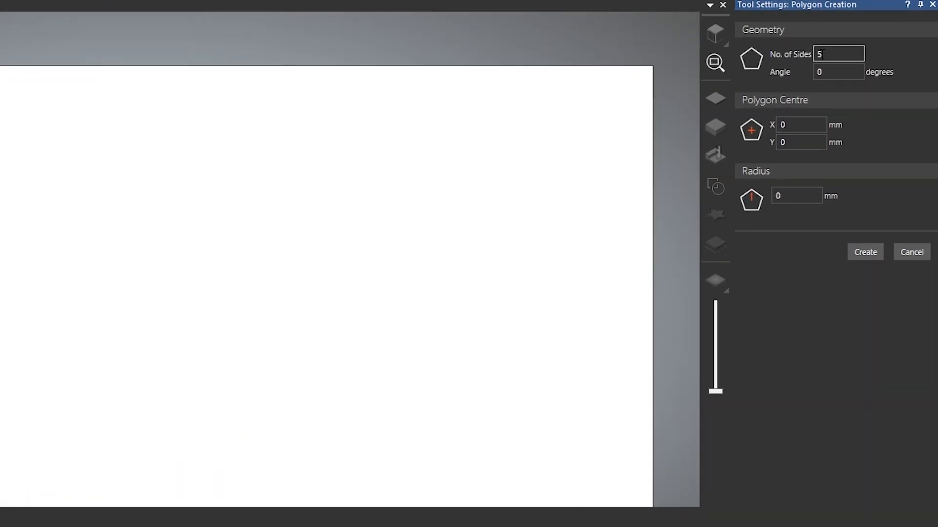
{"action": "double_click", "coordinate": [838, 58]}
{"action": "type", "text": "10"}
{"action": "key", "text": "Tab"}
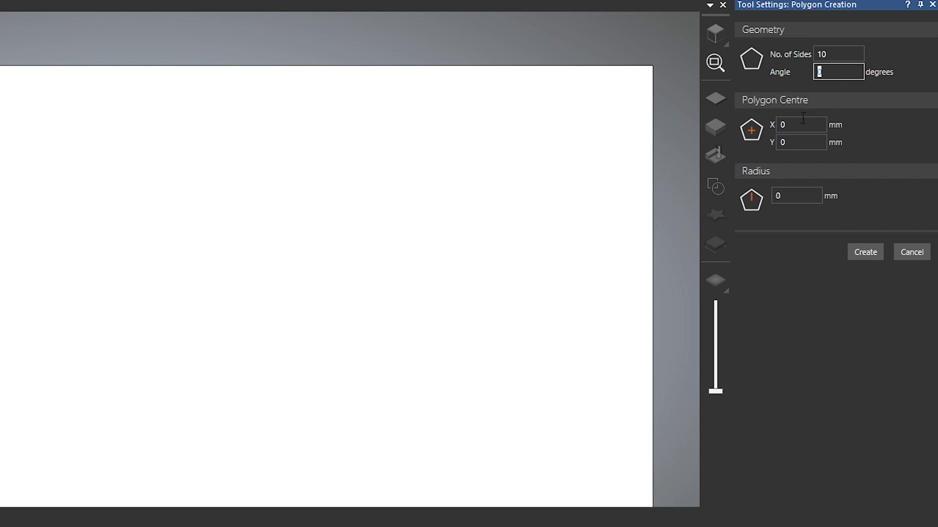
{"action": "key", "text": "Tab"}
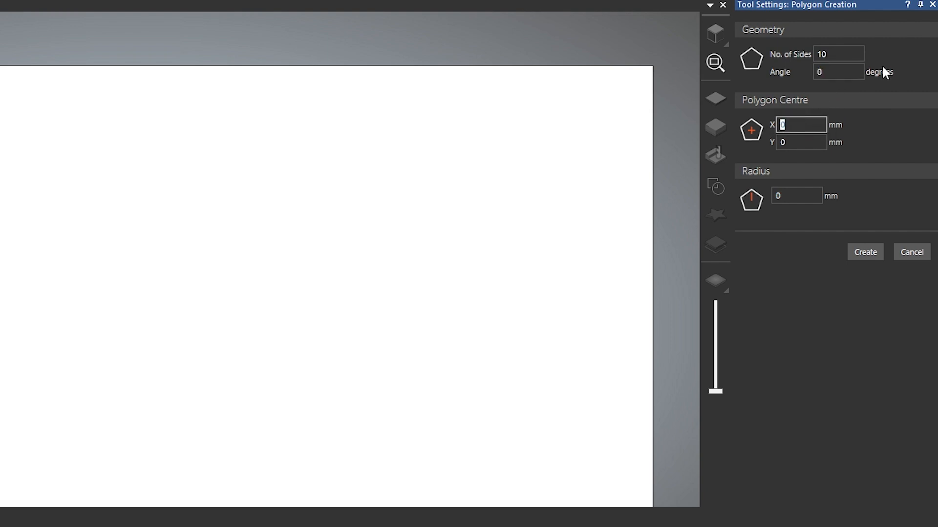
Centre the polygon at X 100, Y 50 mm, set its radius to 25 mm, and create it.
{"action": "type", "text": "100"}
{"action": "key", "text": "Tab"}
{"action": "type", "text": "100"}
{"action": "key", "text": "Tab"}
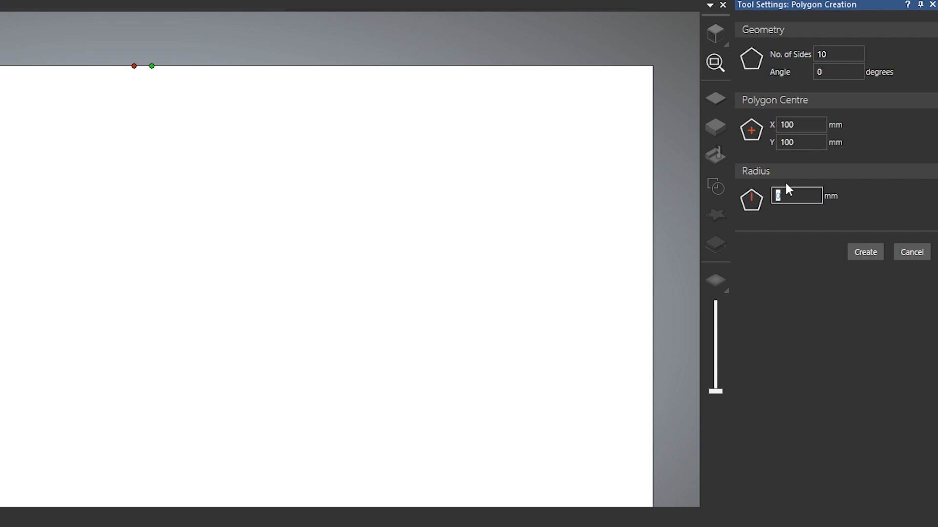
{"action": "left_click", "coordinate": [816, 143]}
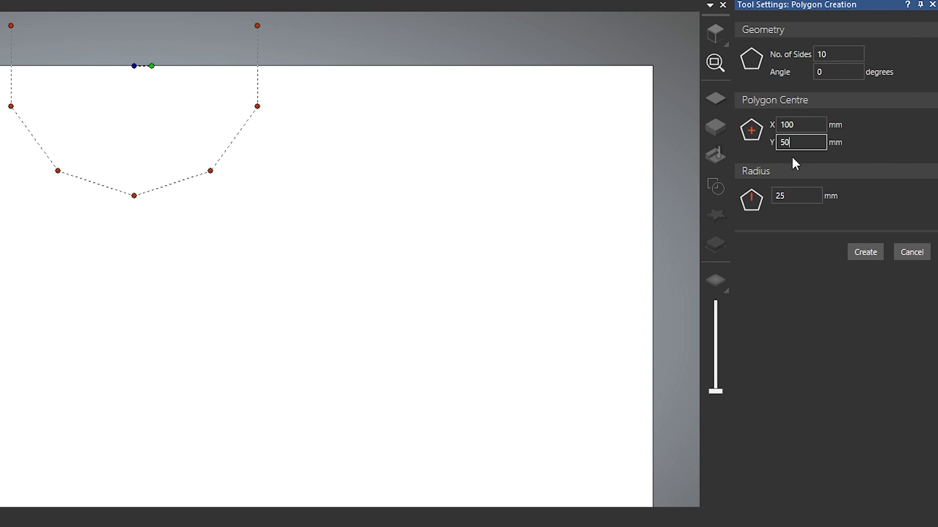
{"action": "key", "text": "Tab"}
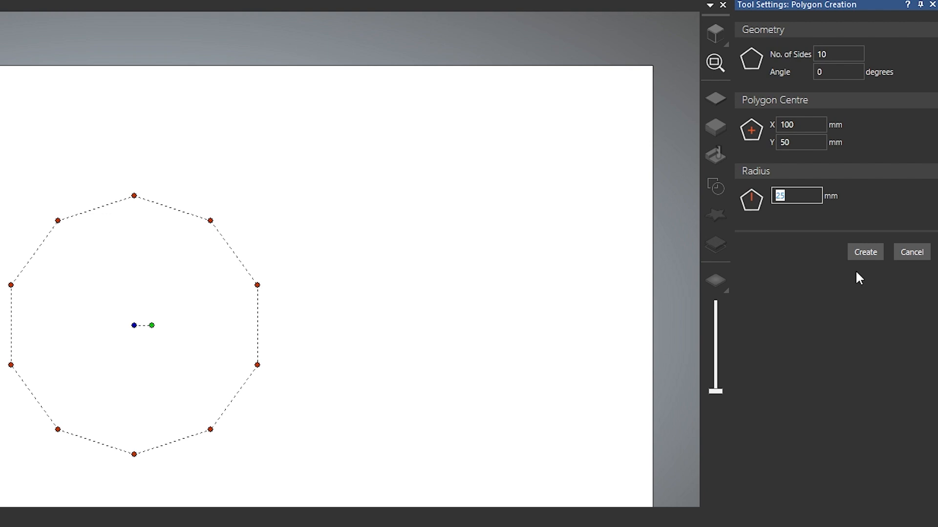
{"action": "left_click", "coordinate": [867, 251]}
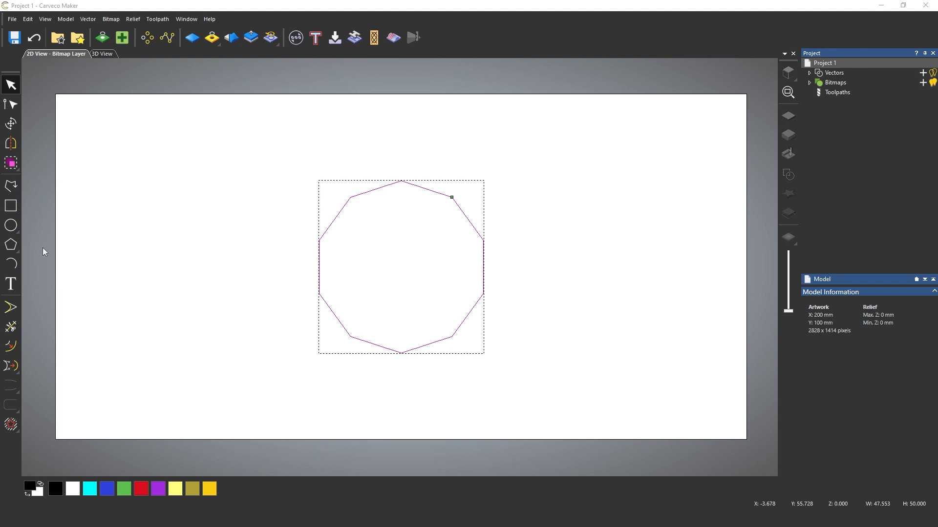
Create a five-pointed star centred at about X 147, Y 65.8 mm with first-point radius about 25.1 mm and second-point radius about 9.9 mm.
{"action": "left_click", "coordinate": [16, 248]}
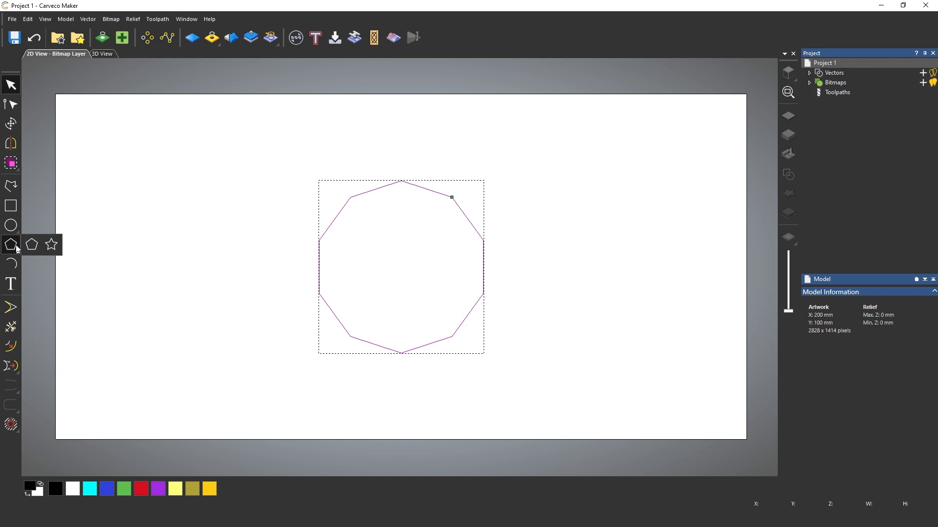
{"action": "left_click", "coordinate": [59, 249]}
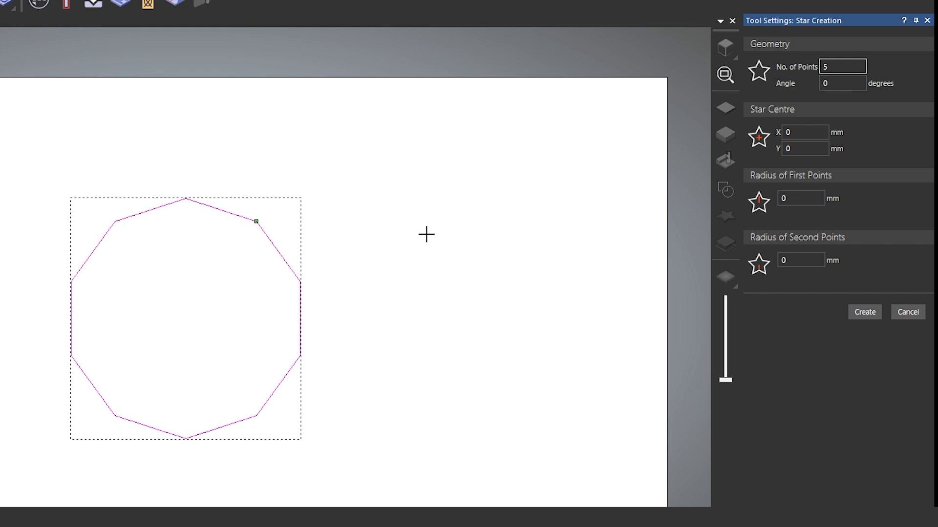
{"action": "left_click_drag", "start_coordinate": [411, 242], "coordinate": [501, 323]}
{"action": "left_click", "coordinate": [501, 324]}
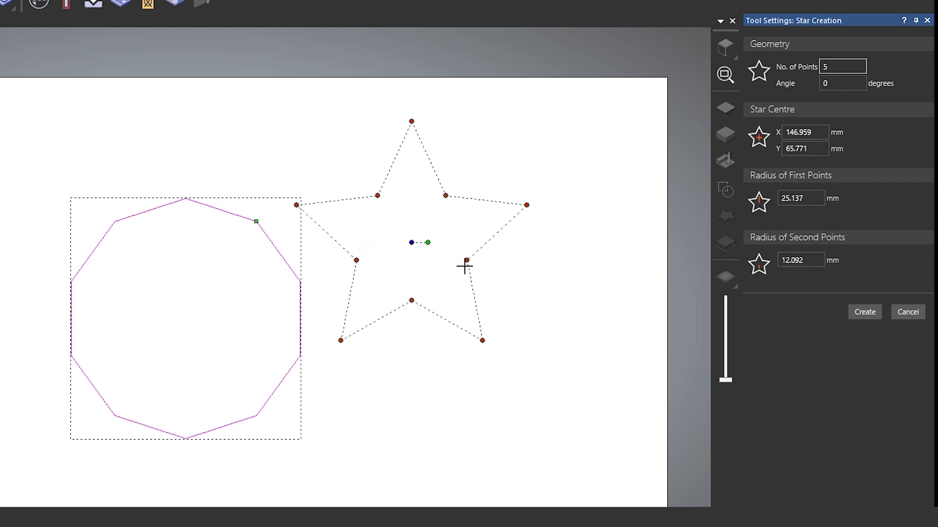
{"action": "left_click", "coordinate": [458, 255]}
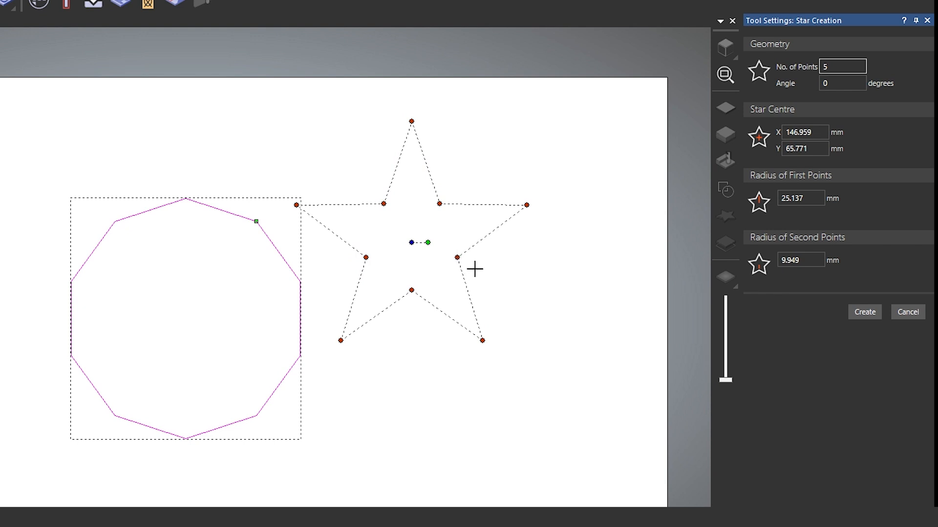
{"action": "left_click", "coordinate": [854, 311]}
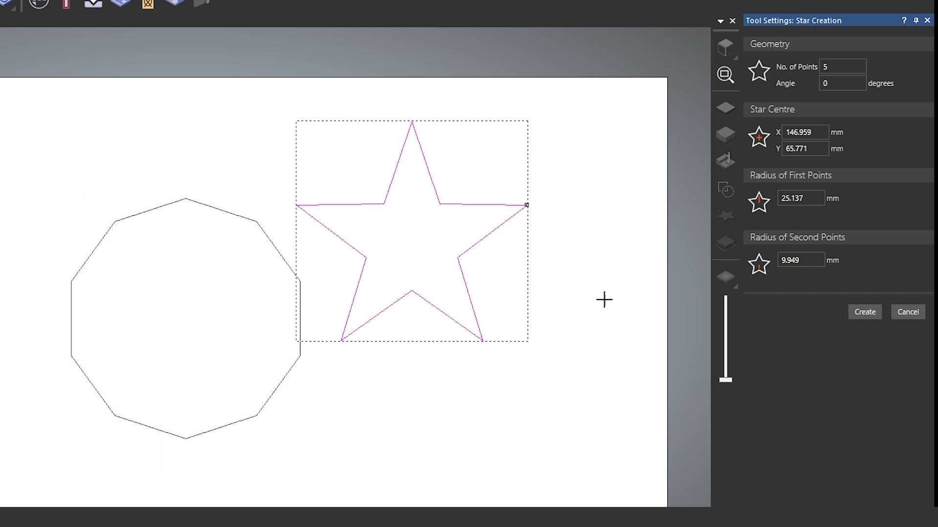
{"action": "key", "text": "Escape"}
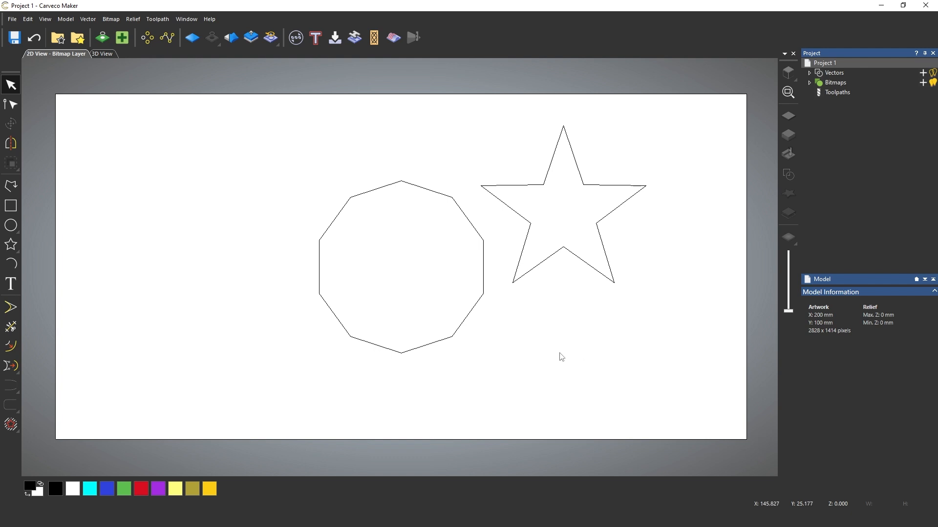
Select only the decagon by enclosing it completely in a selection window, and clear the selection.
{"action": "left_click", "coordinate": [12, 85]}
{"action": "left_click_drag", "start_coordinate": [239, 149], "coordinate": [390, 279]}
{"action": "left_click_drag", "start_coordinate": [270, 153], "coordinate": [371, 250]}
{"action": "left_click_drag", "start_coordinate": [226, 143], "coordinate": [527, 376]}
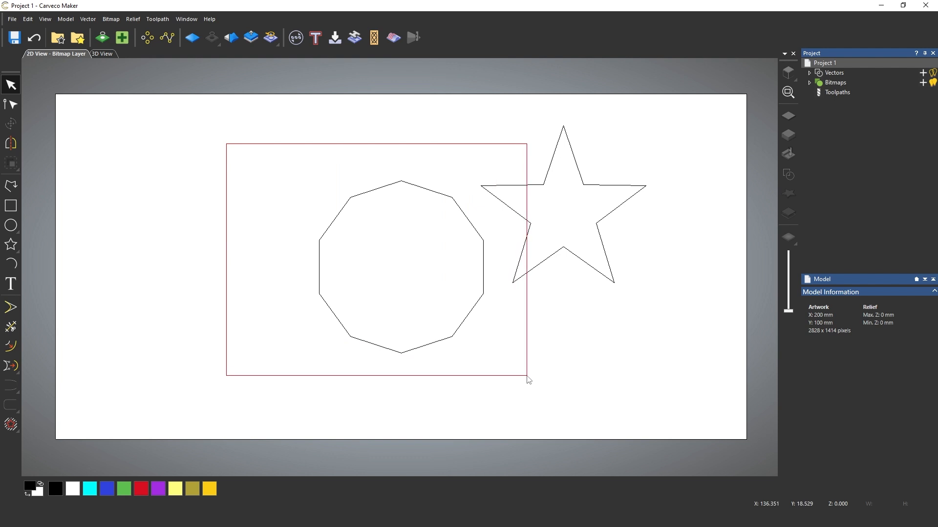
{"action": "left_click_drag", "start_coordinate": [527, 377], "coordinate": [526, 378]}
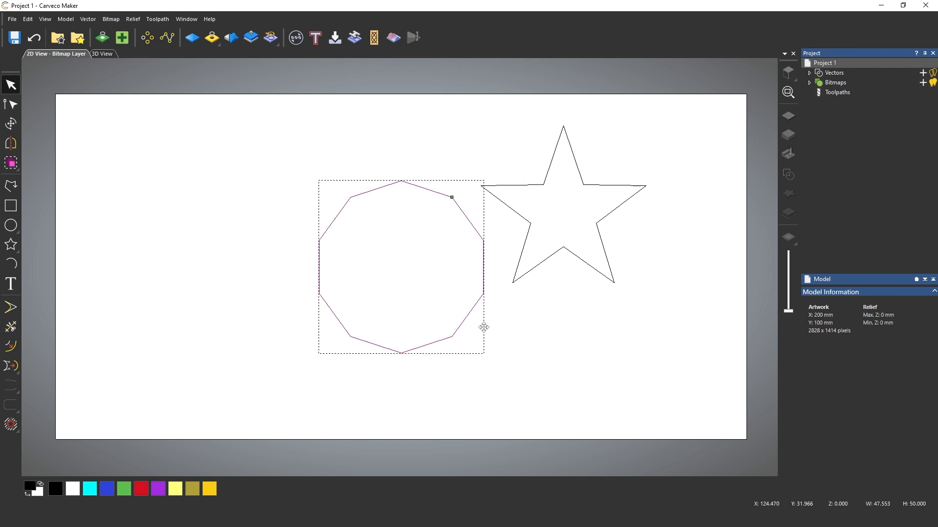
{"action": "left_click", "coordinate": [158, 154]}
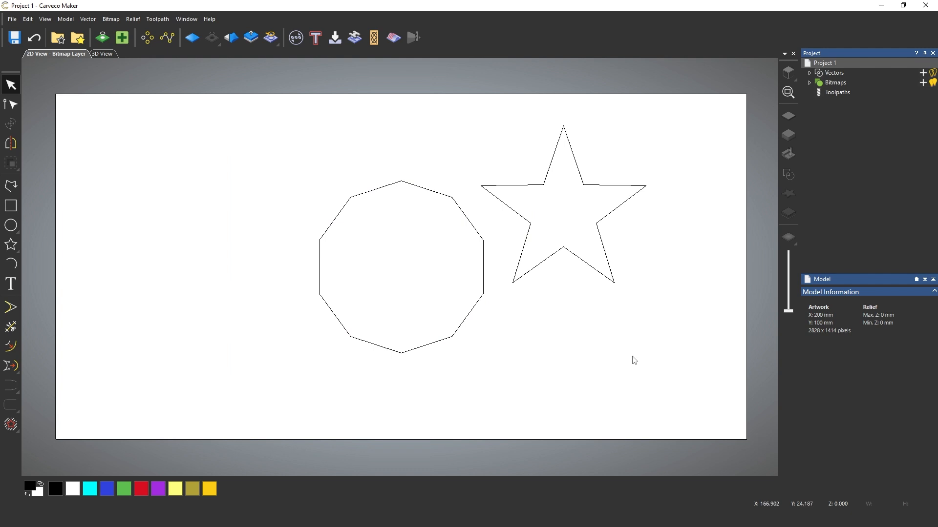
Select the decagon and the star together with a crossing selection window and delete both.
{"action": "left_click_drag", "start_coordinate": [639, 358], "coordinate": [460, 261]}
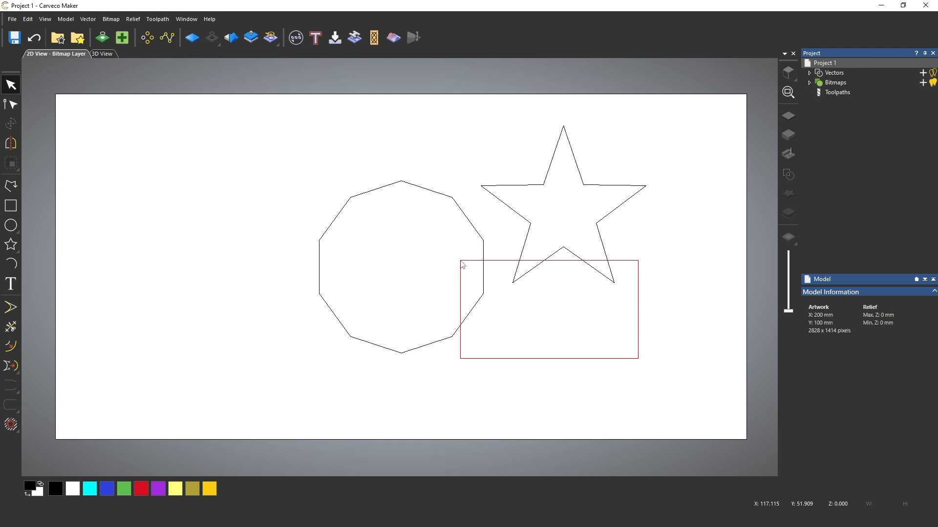
{"action": "left_click_drag", "start_coordinate": [461, 264], "coordinate": [462, 265]}
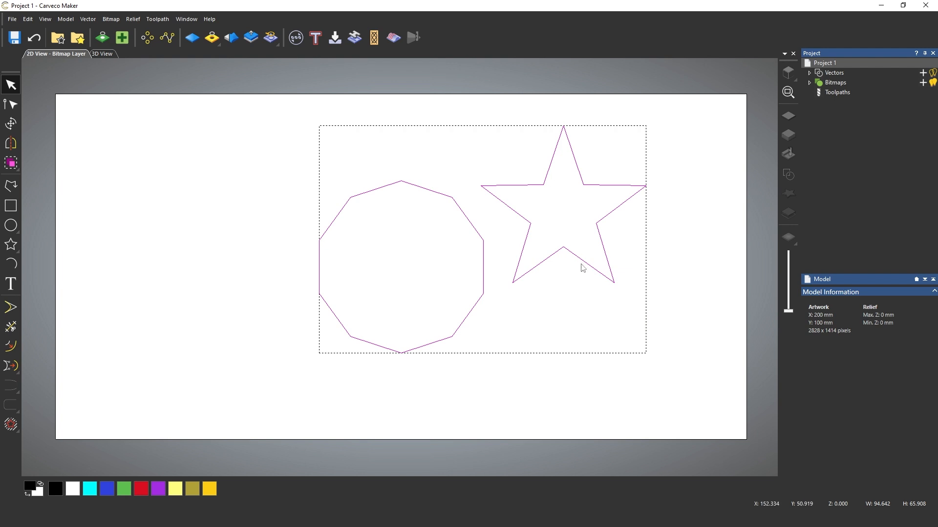
{"action": "key", "text": "Delete"}
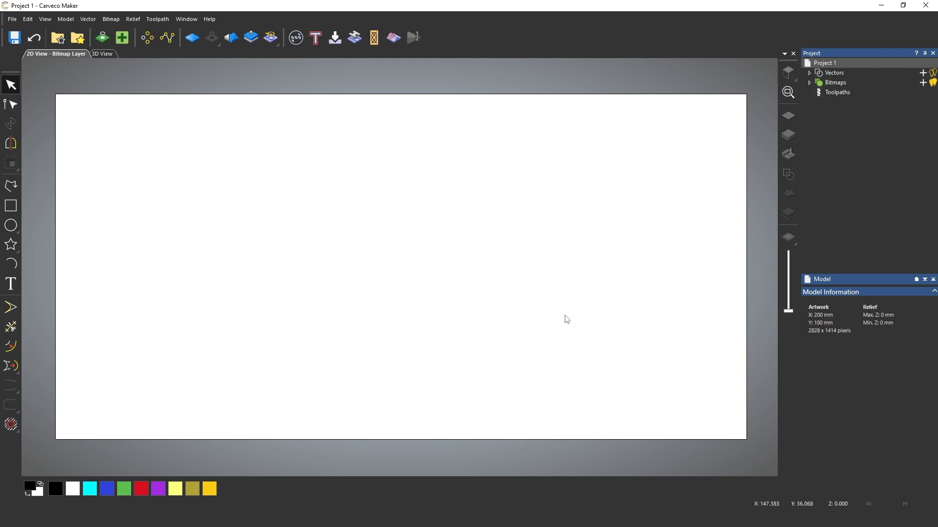
Start a text near the middle of the model with the Text tool and enter a first name in capitals.
{"action": "left_click", "coordinate": [10, 284]}
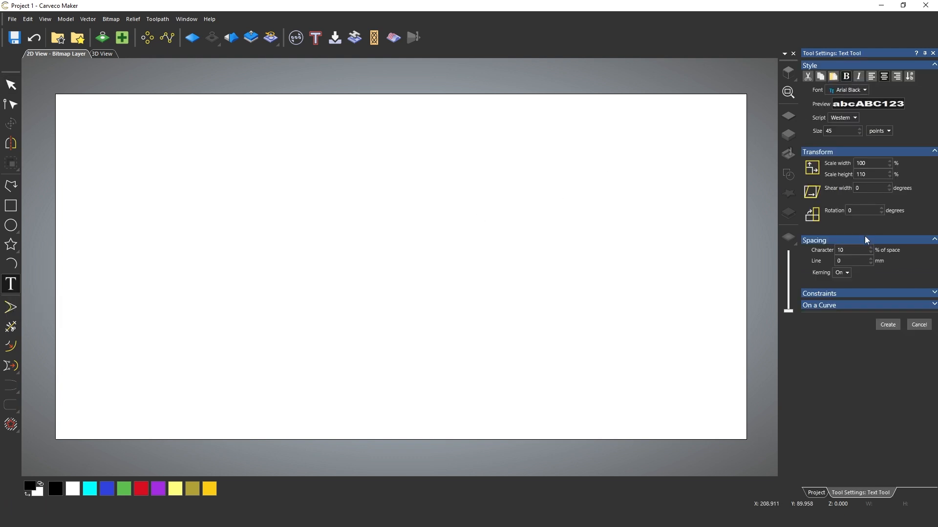
{"action": "left_click", "coordinate": [379, 259]}
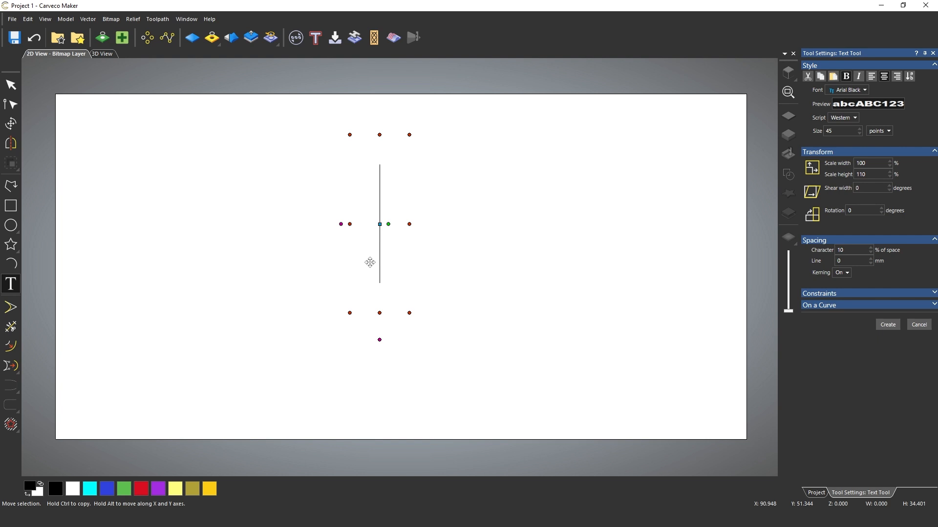
{"action": "type", "text": "AJ"}
{"action": "key", "text": "BackSpace"}
{"action": "key", "text": "BackSpace"}
{"action": "type", "text": "JAMES"}
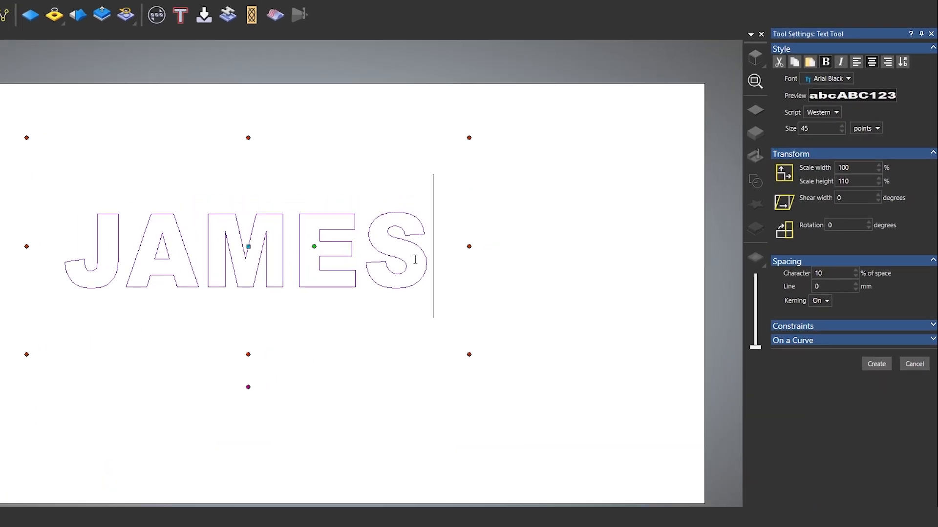
Change the font of the last two letters of the text to Arthur.
{"action": "left_click_drag", "start_coordinate": [343, 267], "coordinate": [255, 259]}
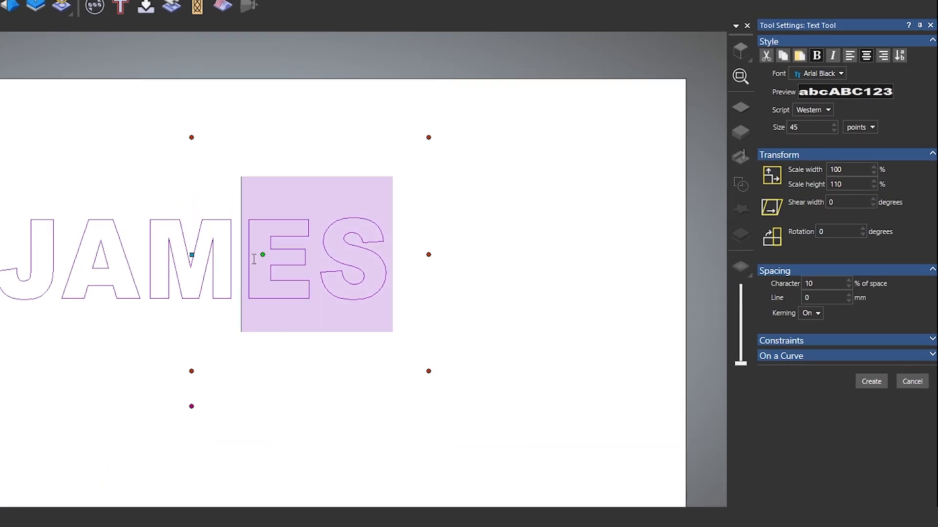
{"action": "left_click", "coordinate": [838, 74]}
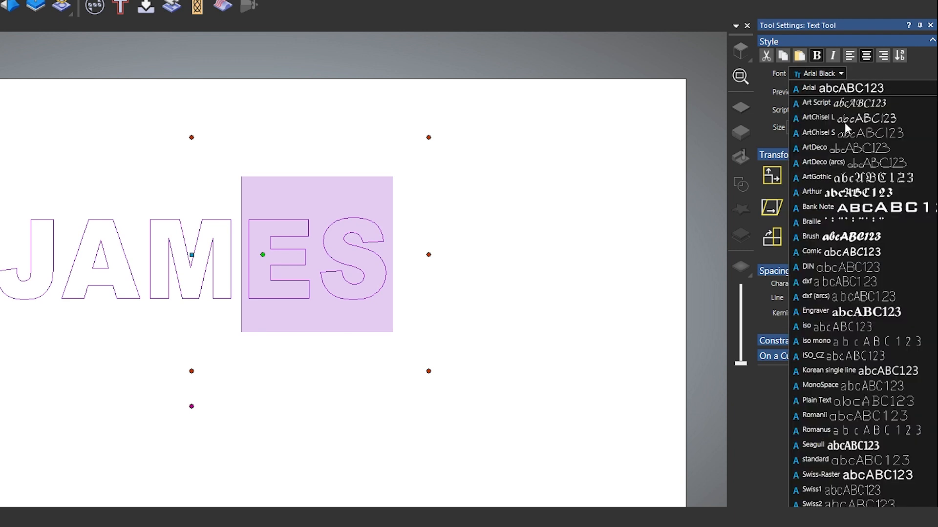
{"action": "left_click", "coordinate": [863, 193]}
{"action": "left_click", "coordinate": [318, 267]}
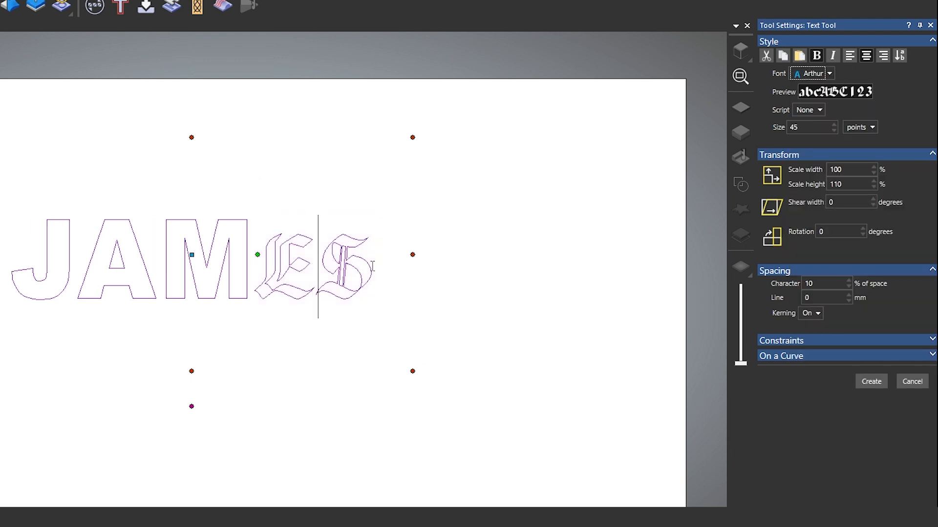
Set the size of the text's last letter to 80 points.
{"action": "left_click", "coordinate": [367, 259]}
{"action": "key", "text": "shift+Left"}
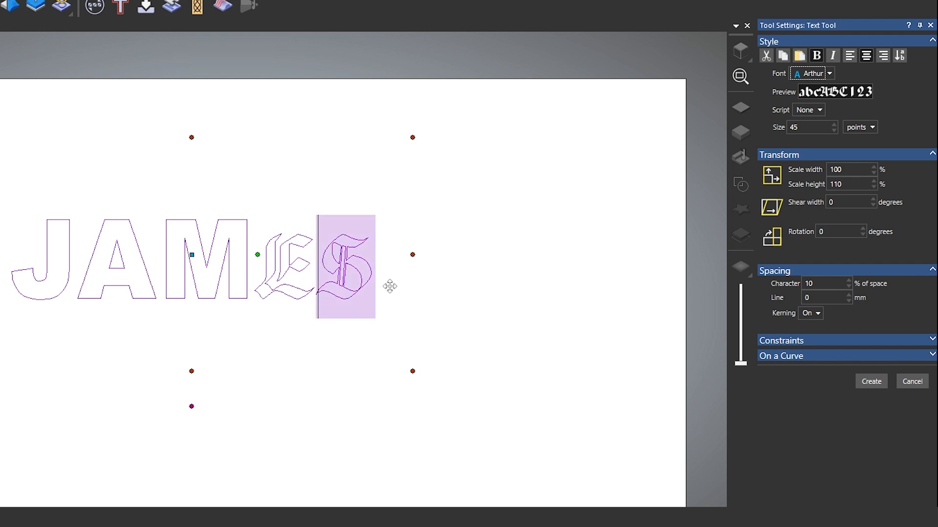
{"action": "double_click", "coordinate": [819, 126]}
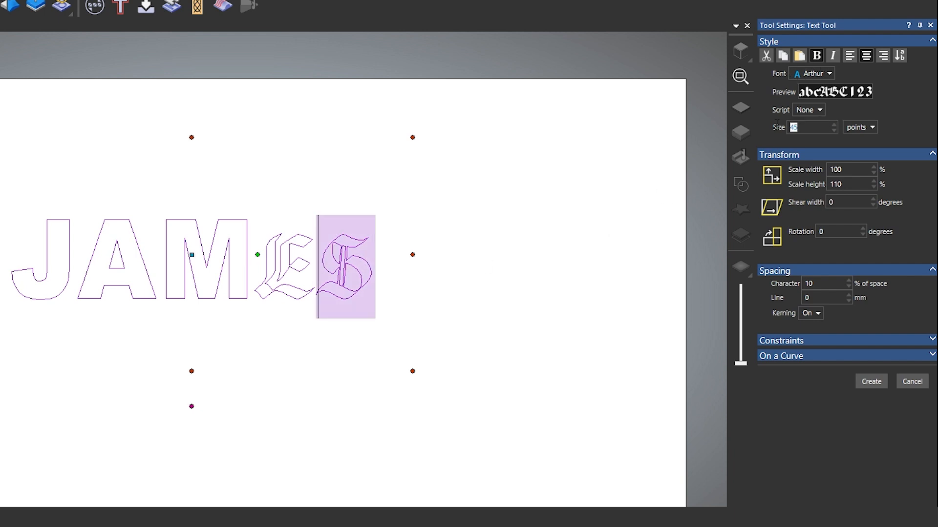
{"action": "type", "text": "80"}
{"action": "key", "text": "Tab"}
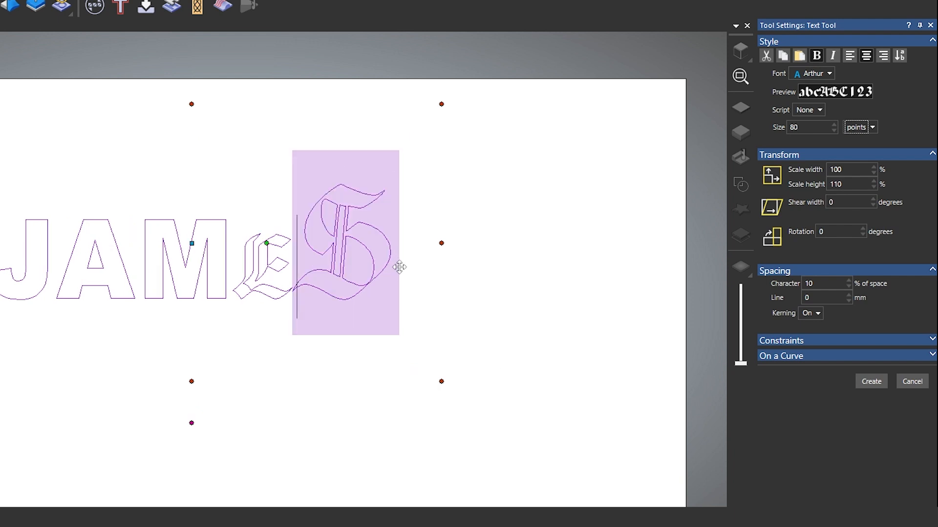
Delete the last two letters from the end of the text.
{"action": "left_click", "coordinate": [365, 250]}
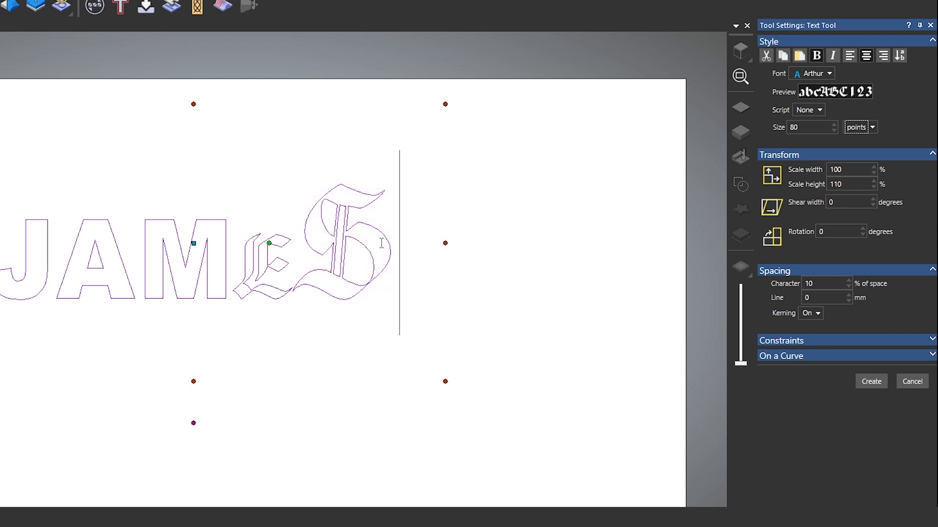
{"action": "key", "text": "BackSpace"}
{"action": "key", "text": "BackSpace"}
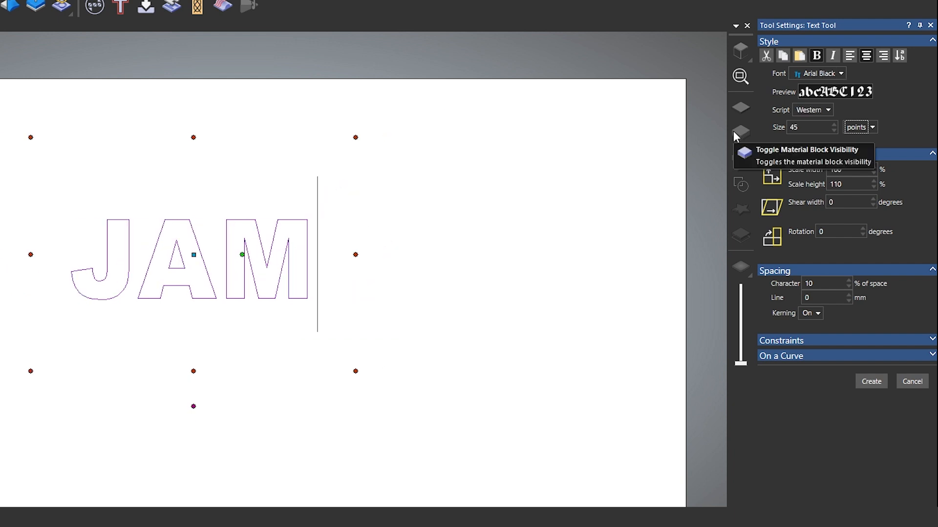
Add the last two letters back to the end of the text and scale up the whole text from its corner.
{"action": "type", "text": "ES"}
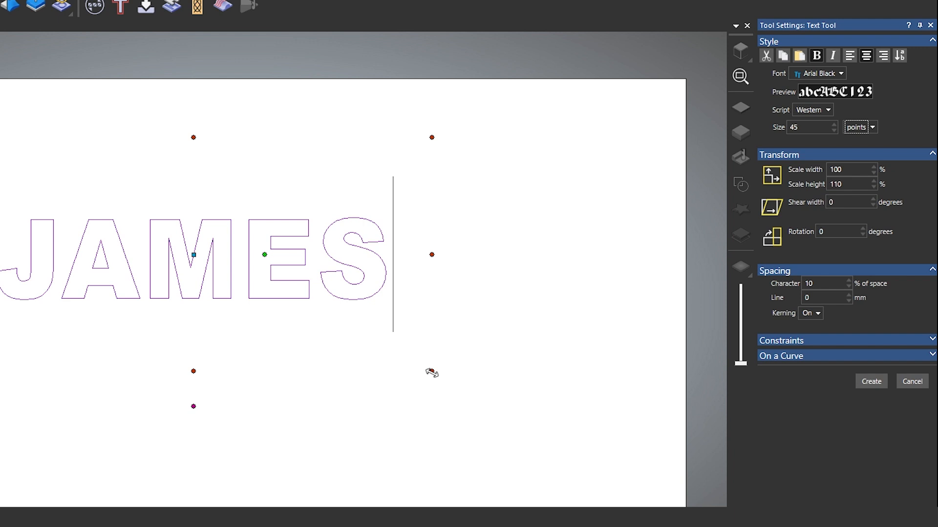
{"action": "double_click", "coordinate": [794, 129]}
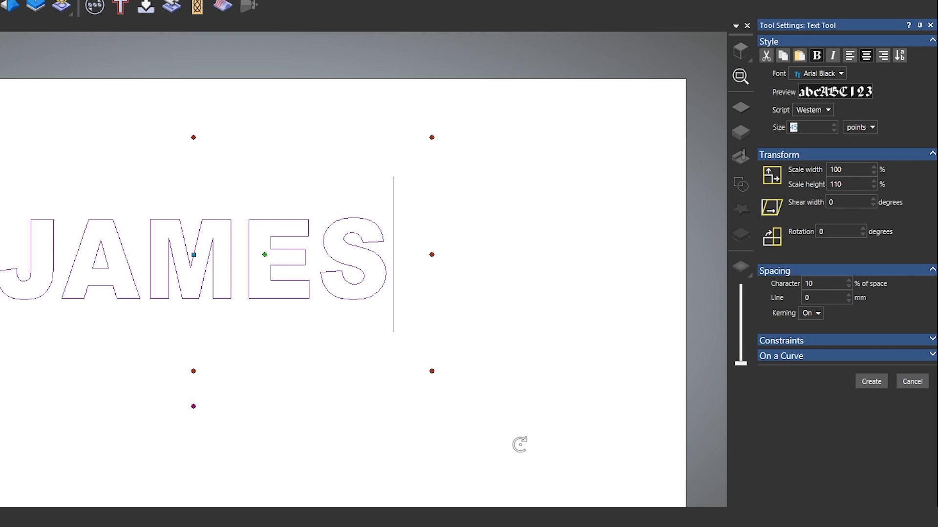
{"action": "left_click_drag", "start_coordinate": [432, 371], "coordinate": [677, 491]}
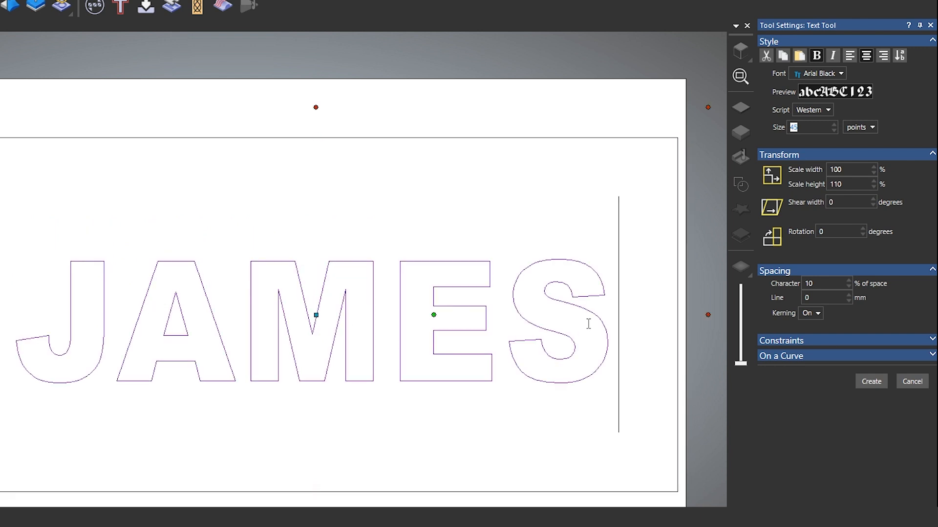
Highlight the text's last letter and scale the whole text up further so it fills more of the model's width.
{"action": "left_click_drag", "start_coordinate": [588, 324], "coordinate": [522, 326]}
{"action": "left_click", "coordinate": [831, 125]}
{"action": "left_click", "coordinate": [831, 125]}
{"action": "left_click", "coordinate": [831, 125]}
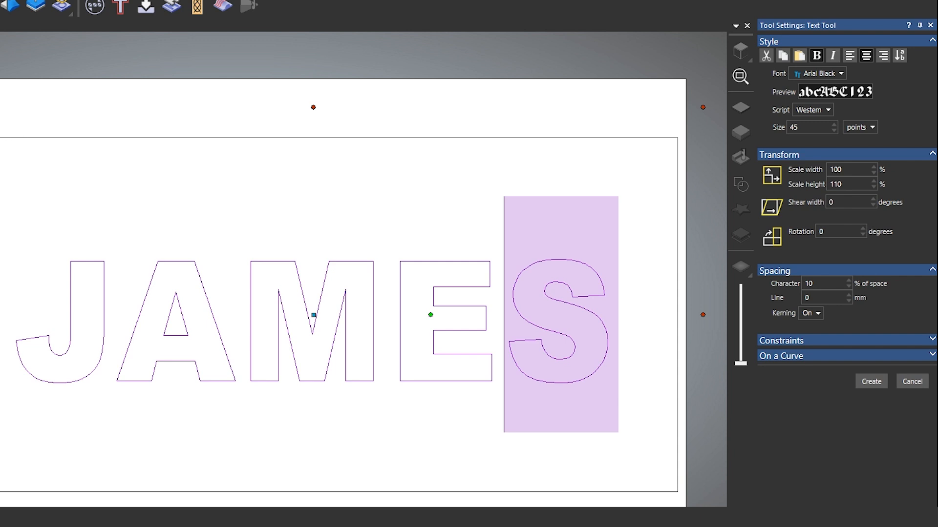
{"action": "left_click_drag", "start_coordinate": [0, 107], "coordinate": [0, 0]}
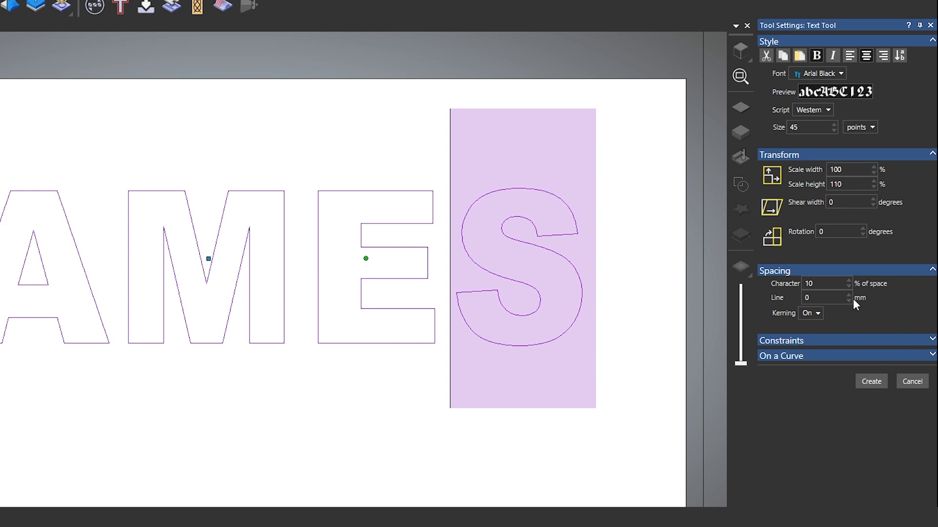
Review the character and line spacing settings, and create the text as a vector.
{"action": "left_click", "coordinate": [826, 281]}
{"action": "left_click", "coordinate": [822, 295]}
{"action": "key", "text": "Return"}
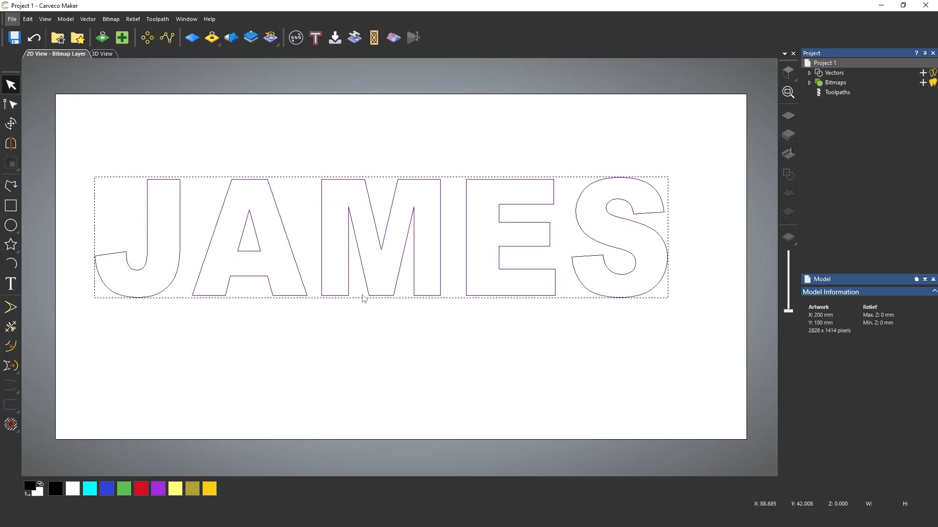
Select the created text for transforming and scale it proportionally to about 177 x 37 mm.
{"action": "left_click", "coordinate": [364, 297]}
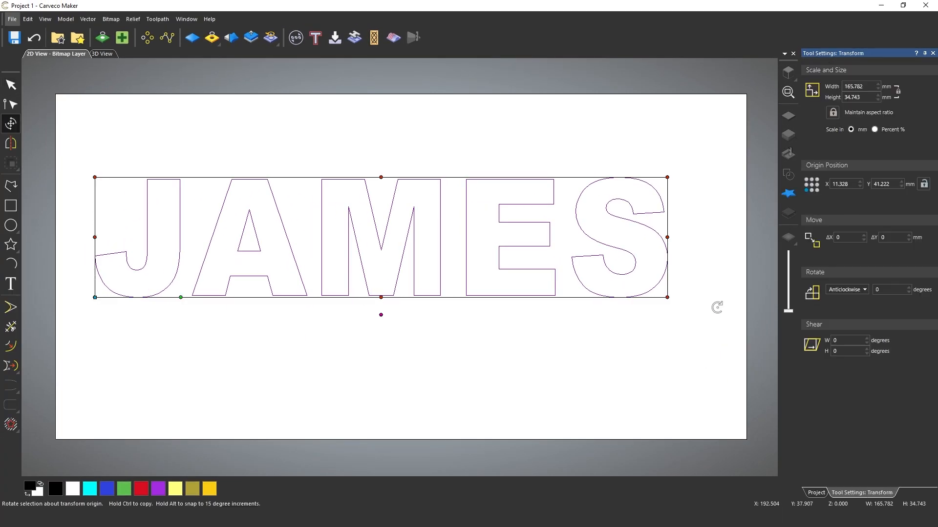
{"action": "left_click_drag", "start_coordinate": [668, 298], "coordinate": [699, 325]}
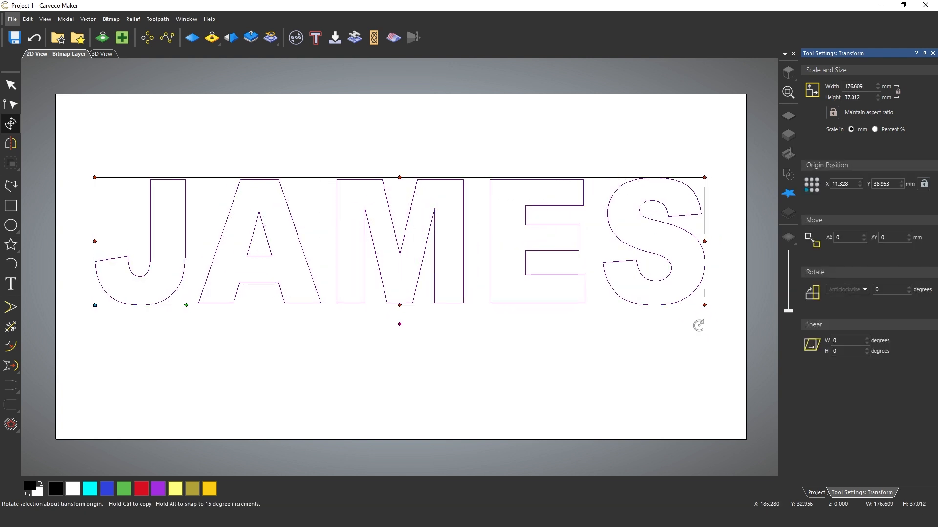
Reopen the created text for editing with the Text tool, highlight its three middle letters, and place the cursor after the second letter.
{"action": "left_click", "coordinate": [11, 284]}
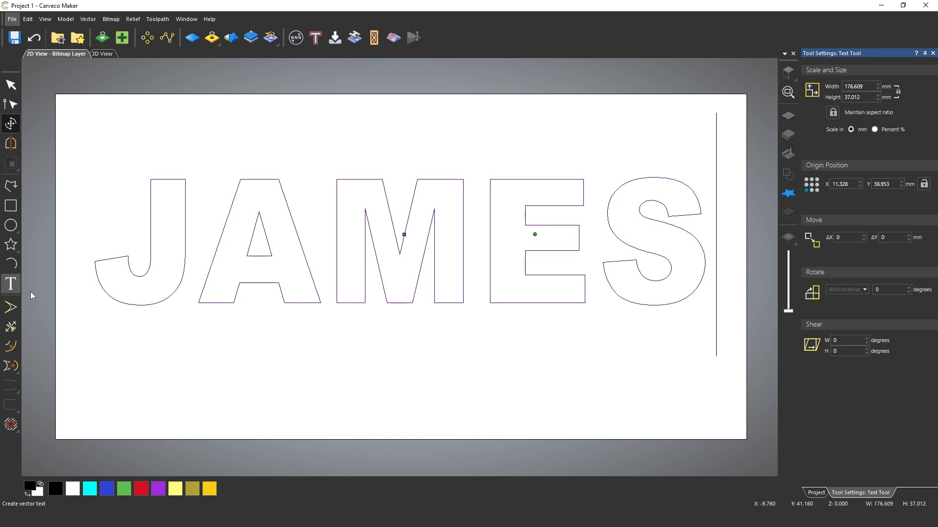
{"action": "left_click", "coordinate": [204, 261]}
{"action": "left_click_drag", "start_coordinate": [227, 270], "coordinate": [554, 283]}
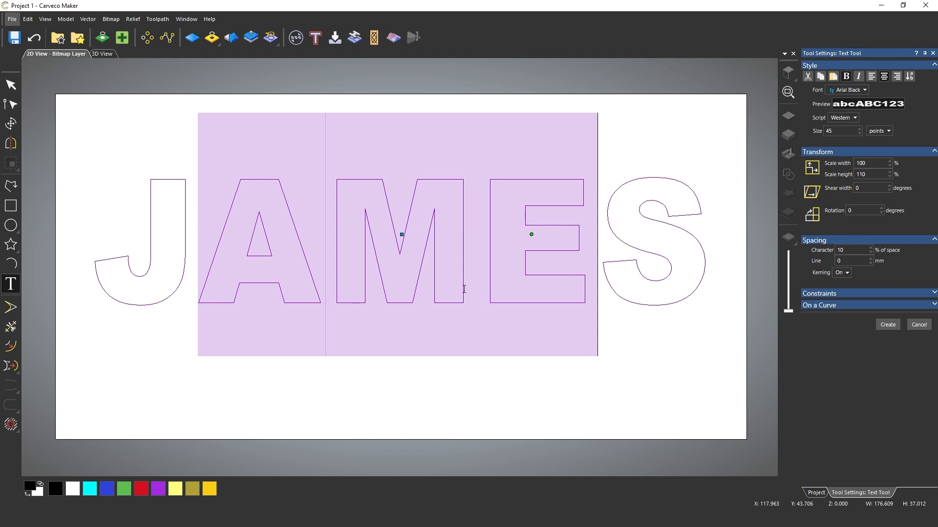
{"action": "left_click", "coordinate": [343, 285]}
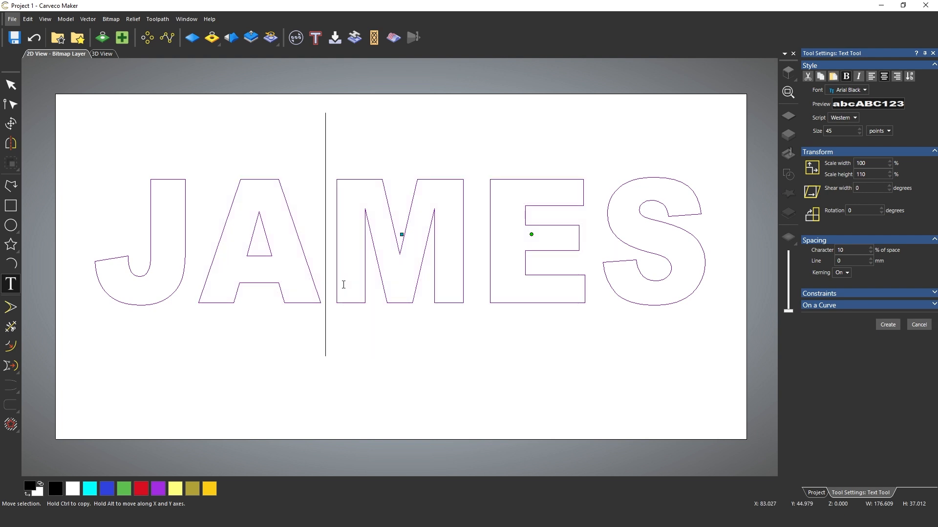